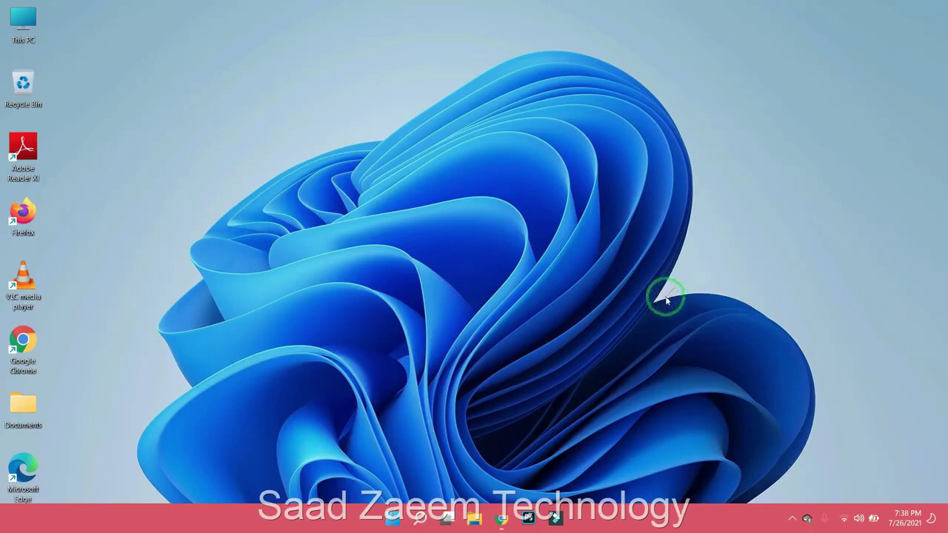
Search Windows for "cmd", open Command Prompt, and reposition its window on the desktop
click(419, 518)
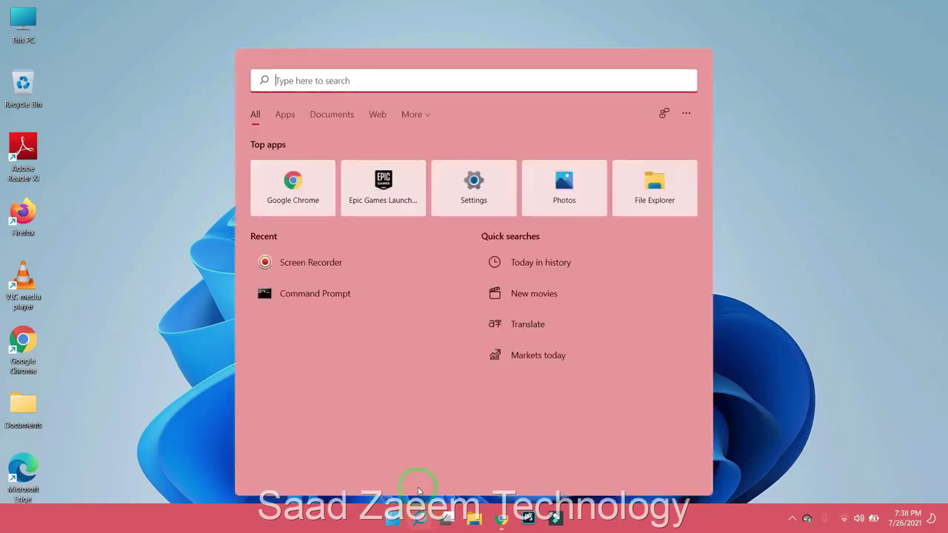
text(cm)
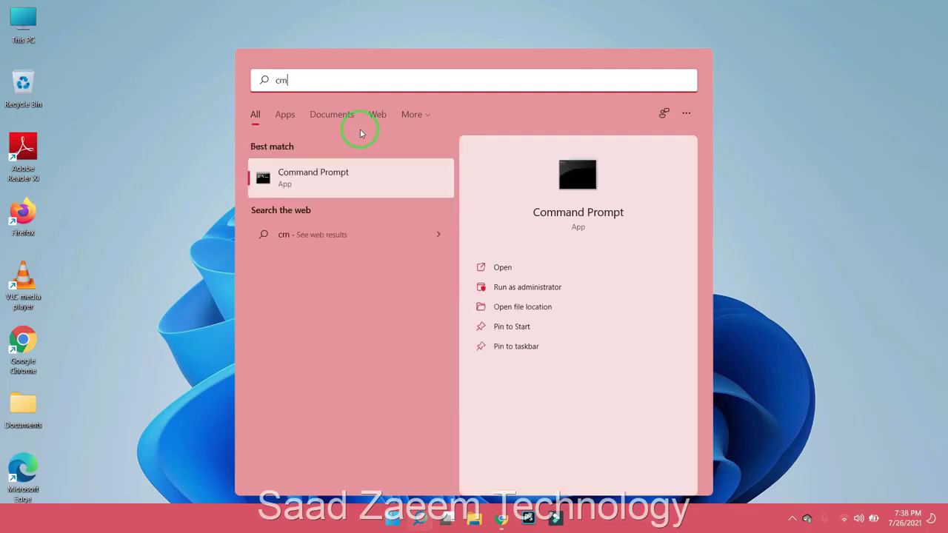
text(d)
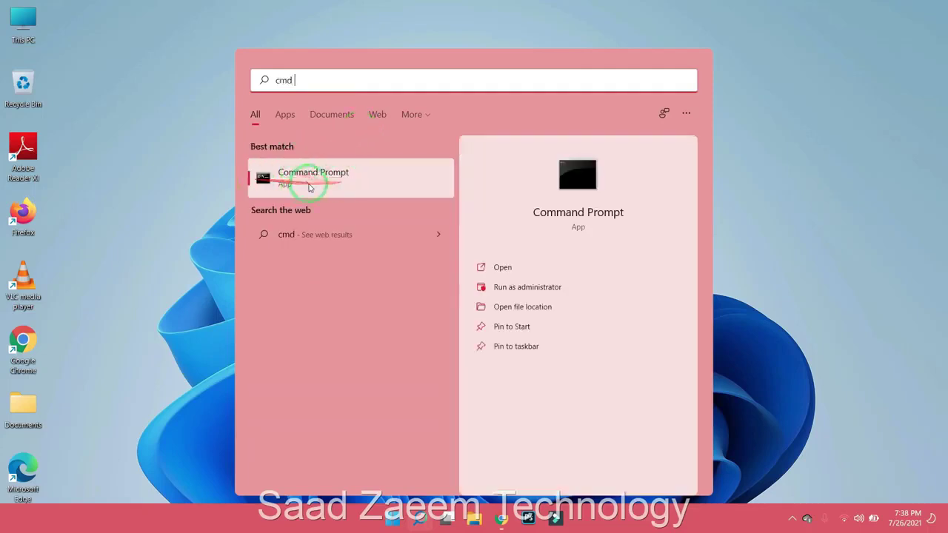
click(282, 188)
drag(233, 88, 280, 65)
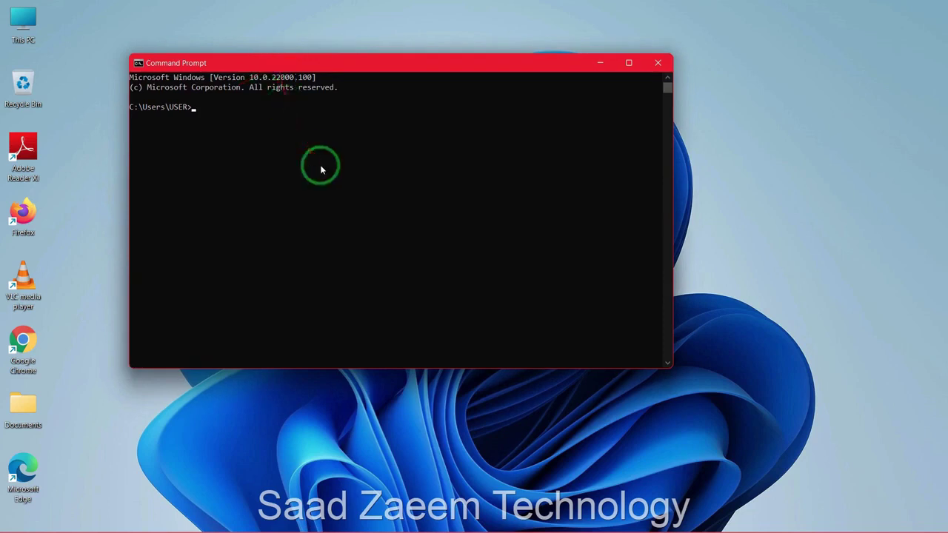
Ping 127.1.1.1 to test the local TCP/IP stack, and close Command Prompt
text(ping 127)
text(.1.1.1)
key(Return)
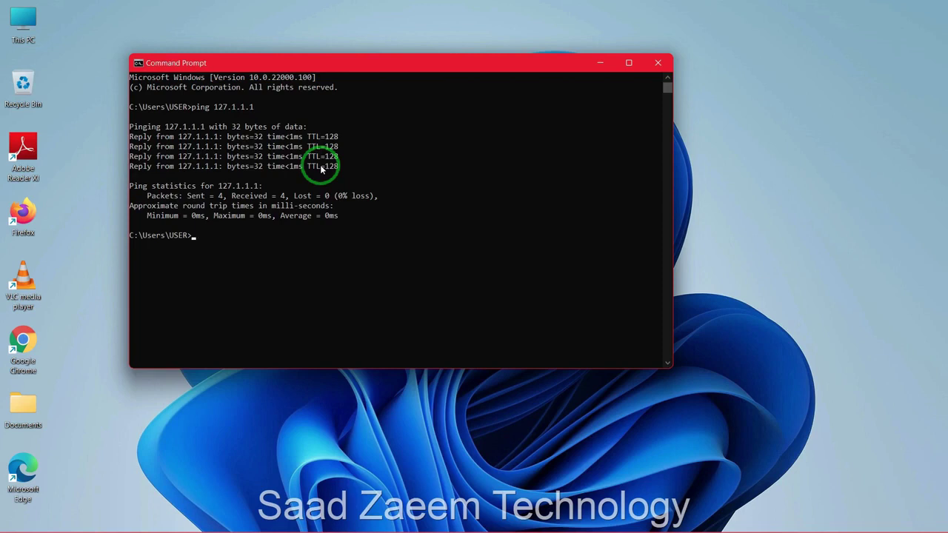
click(657, 64)
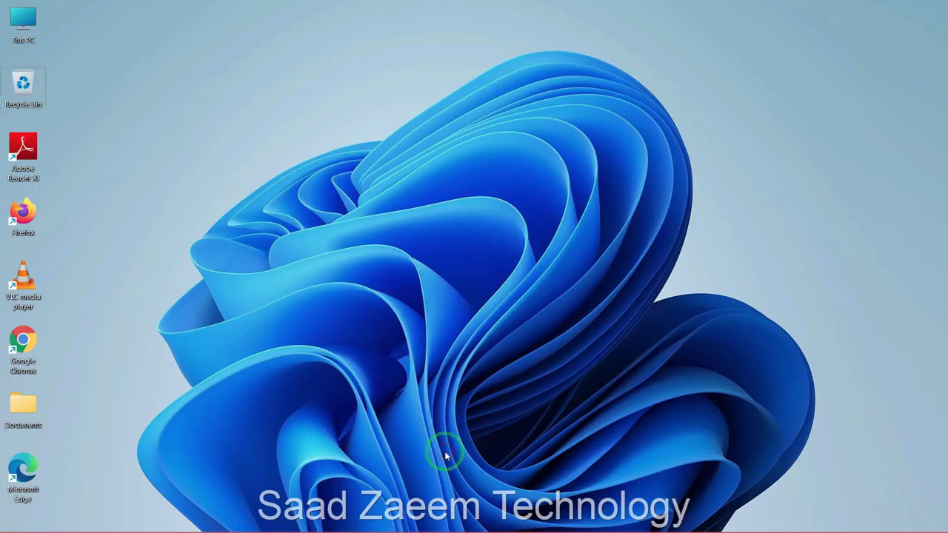
Search Windows for "control", open Control Panel, and reposition its window on the desktop
key(super)
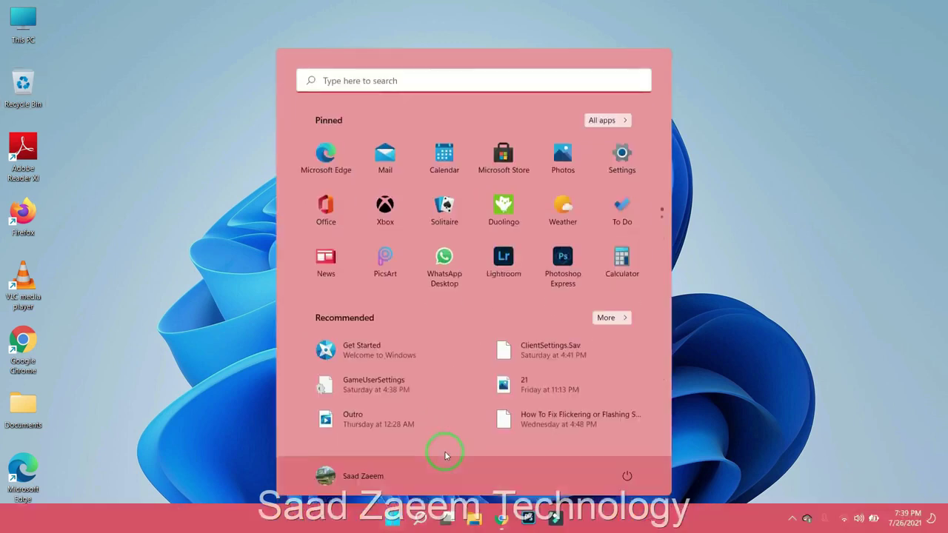
text(control)
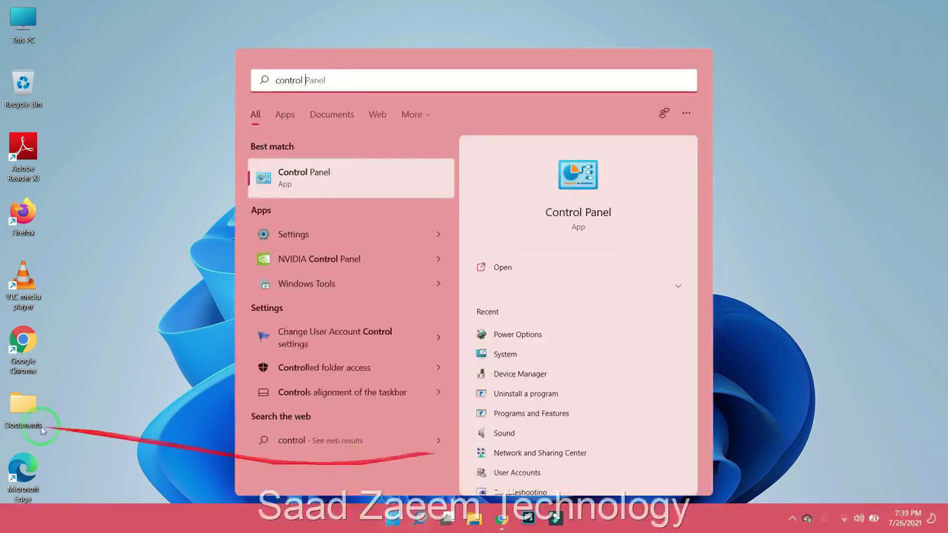
click(275, 185)
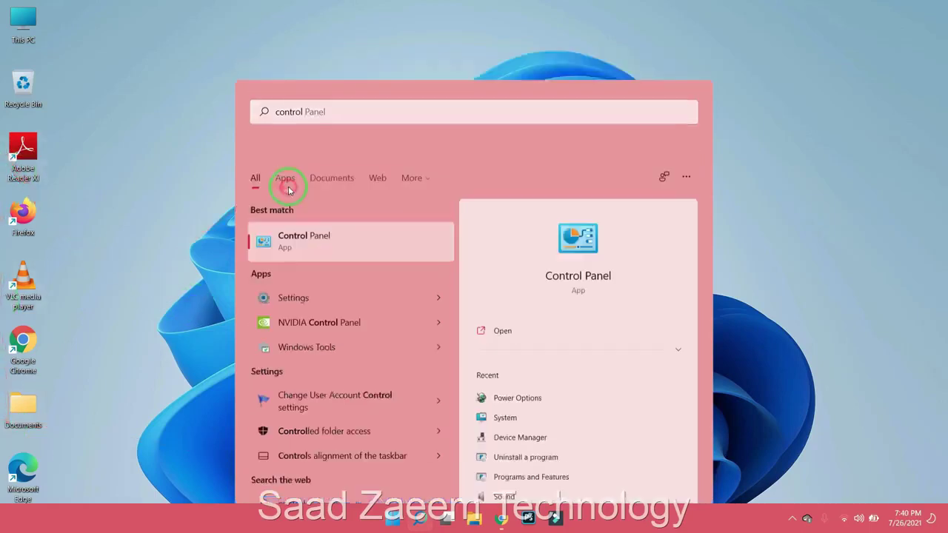
drag(390, 117, 392, 83)
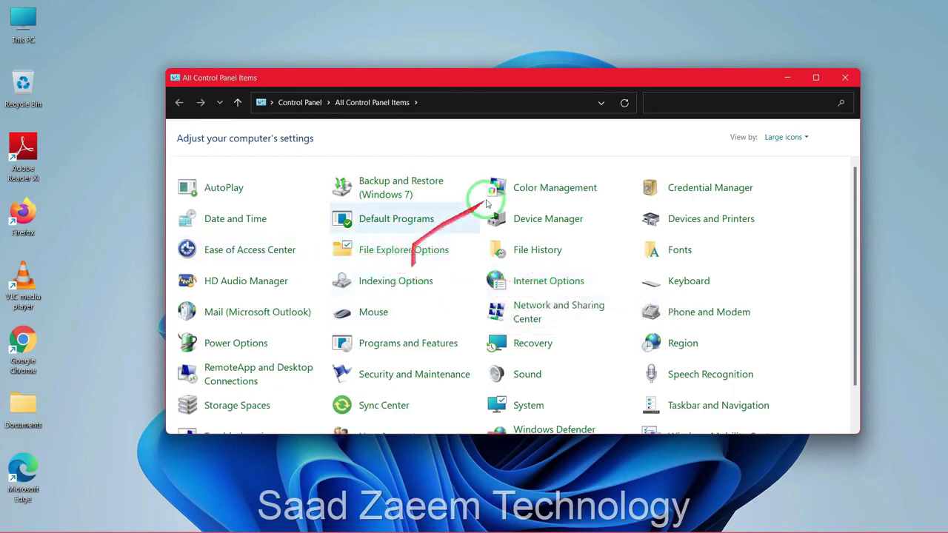
Find Internet Options in Control Panel by searching "In", open it, and place its dialog over the Control Panel window
click(690, 102)
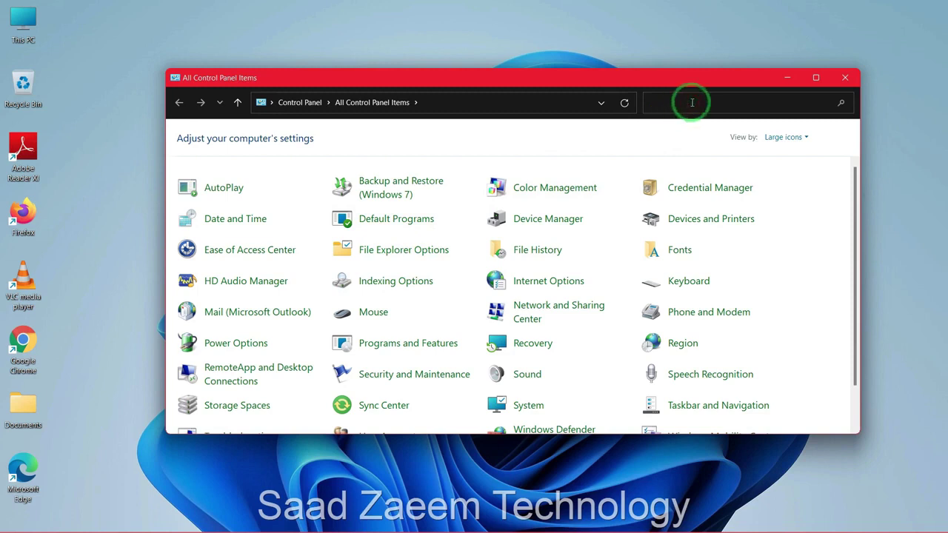
text(In)
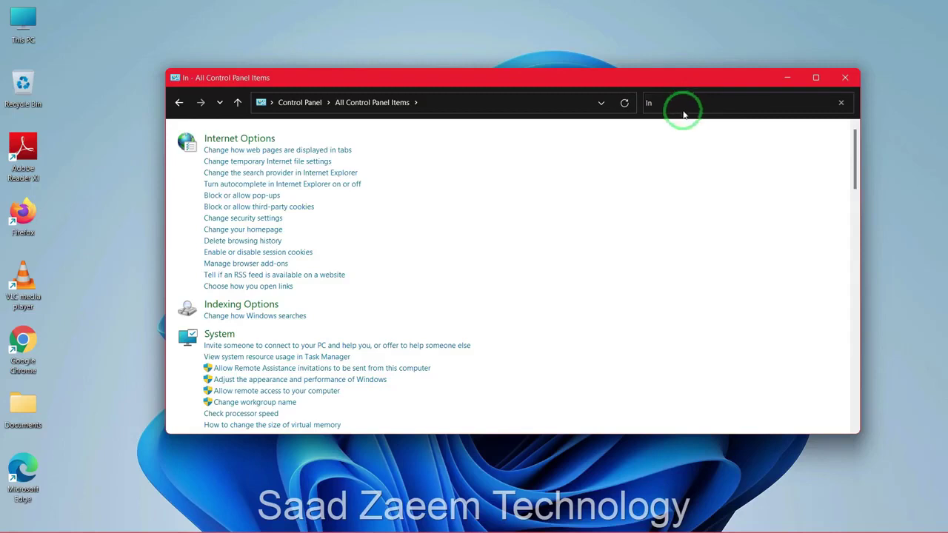
click(253, 140)
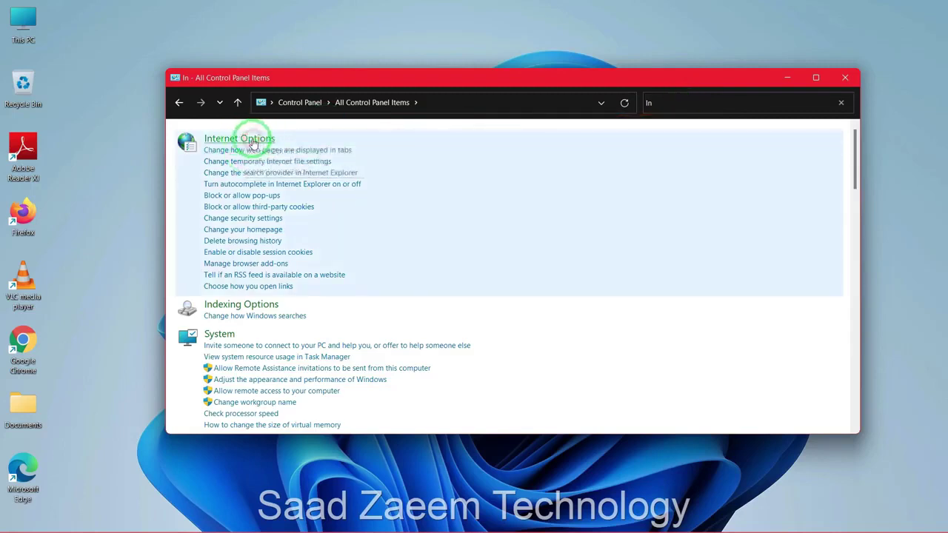
drag(156, 25, 504, 81)
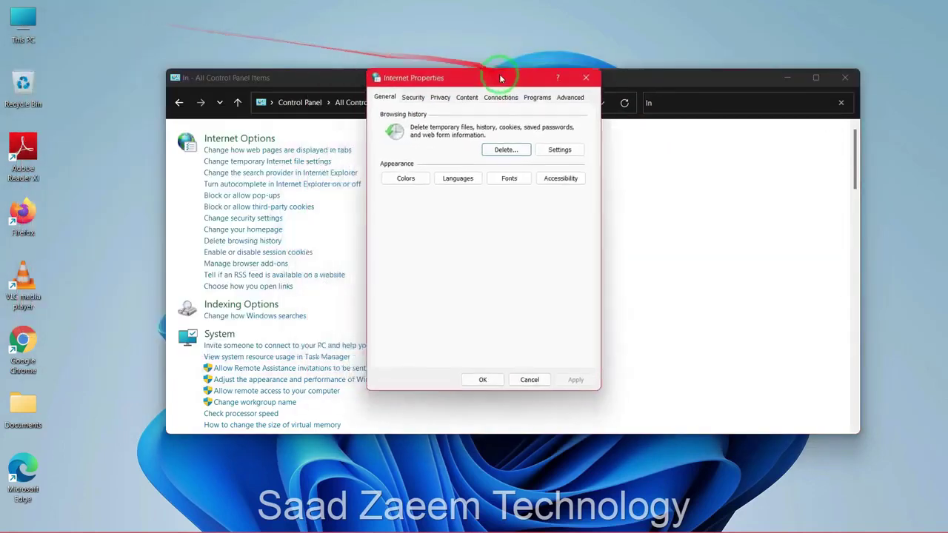
Restore the advanced settings in Internet Properties, apply the change, and close the dialog
click(570, 101)
drag(459, 83, 467, 78)
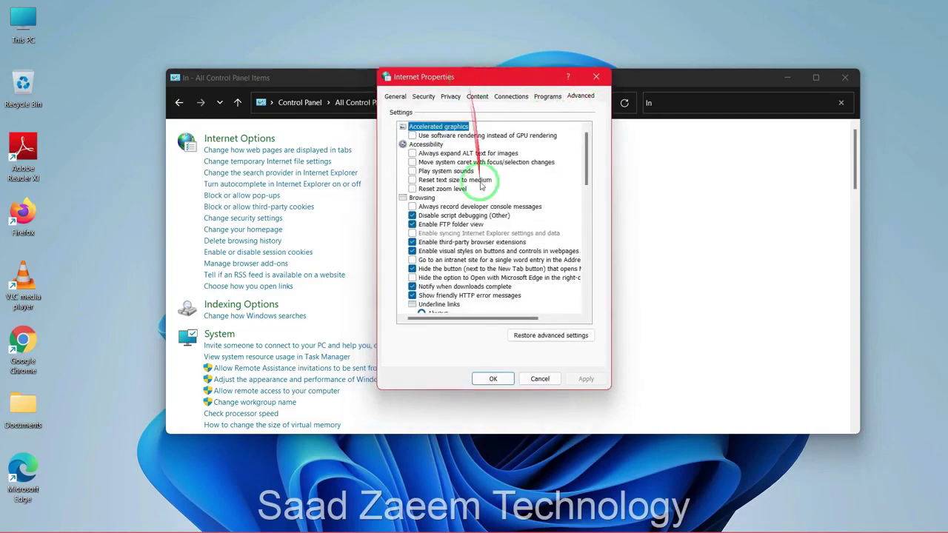
click(551, 336)
click(514, 336)
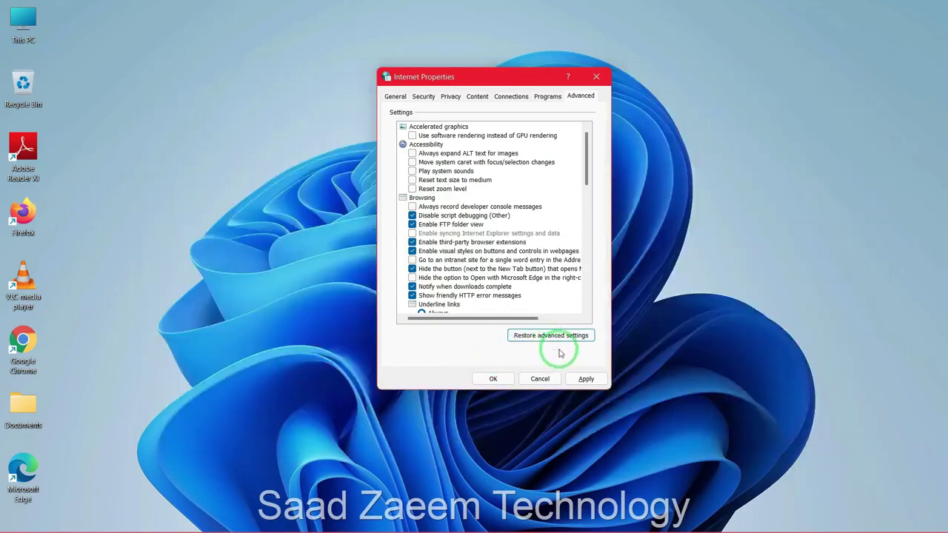
click(585, 378)
click(496, 379)
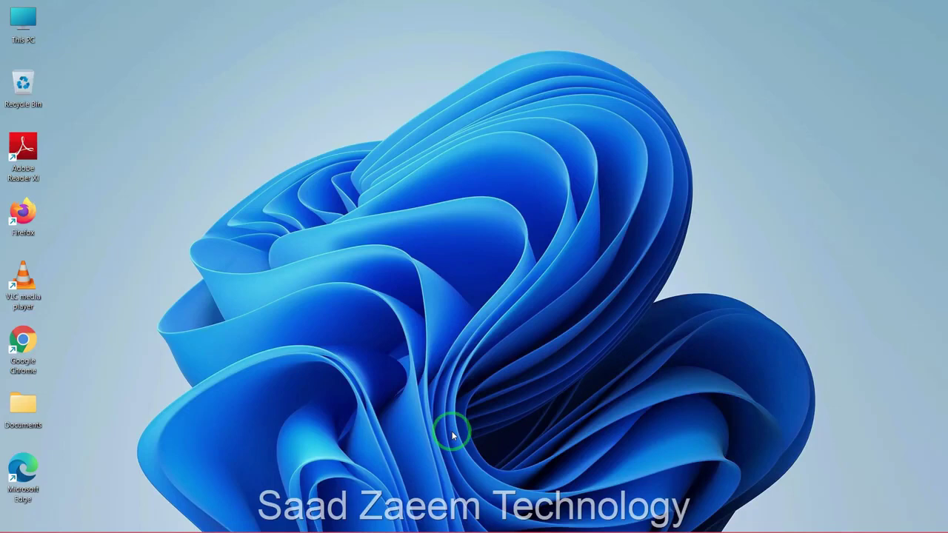
Search Windows for "run" and open the Run dialog
key(super)
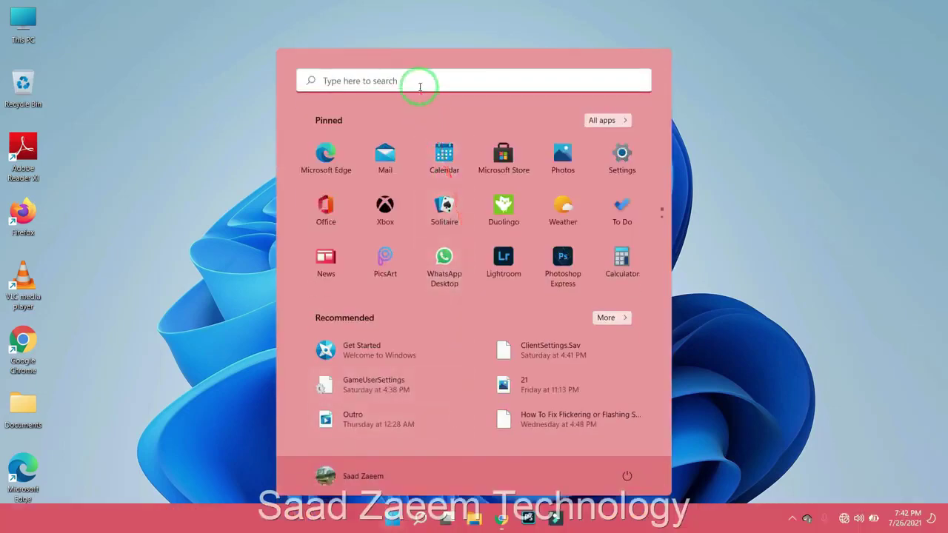
click(420, 83)
text(run)
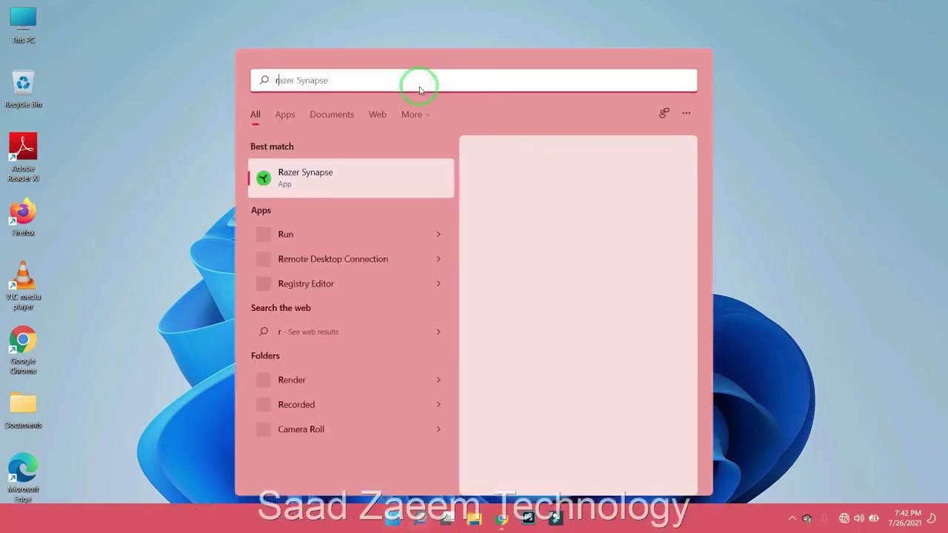
click(334, 193)
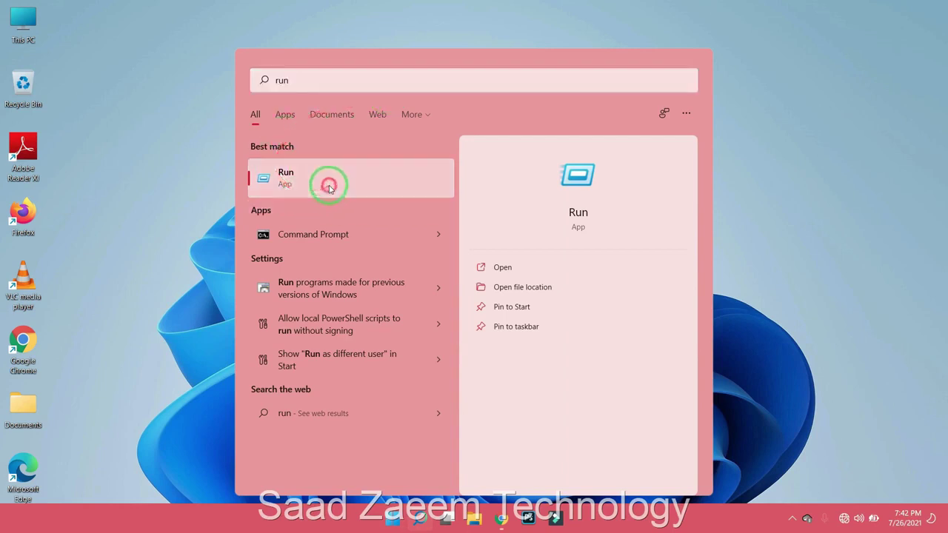
drag(104, 399, 128, 365)
Replace the existing Run entry with services.msc and launch it to open the Services console
click(118, 430)
key(BackSpace)
key(BackSpace)
key(BackSpace)
key(BackSpace)
key(BackSpace)
key(BackSpace)
key(BackSpace)
key(BackSpace)
text(services.msc)
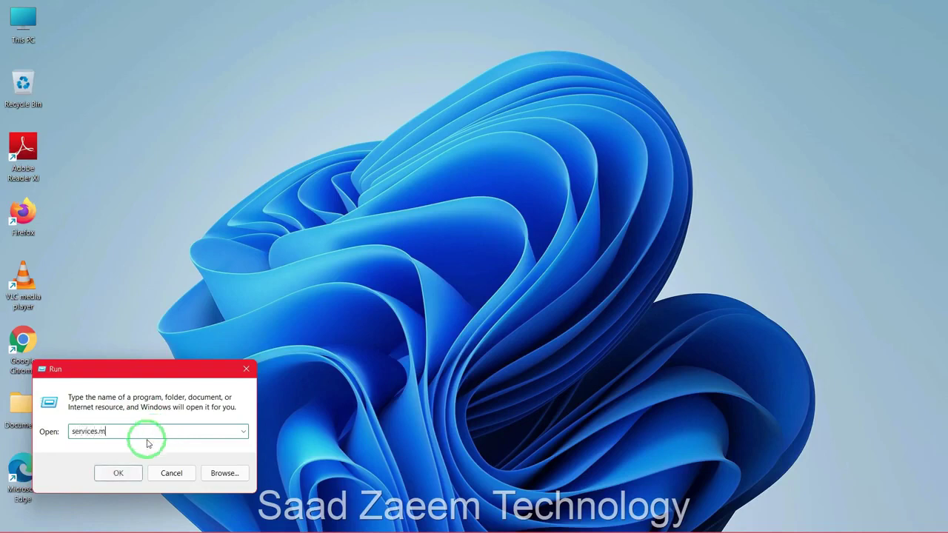
click(115, 472)
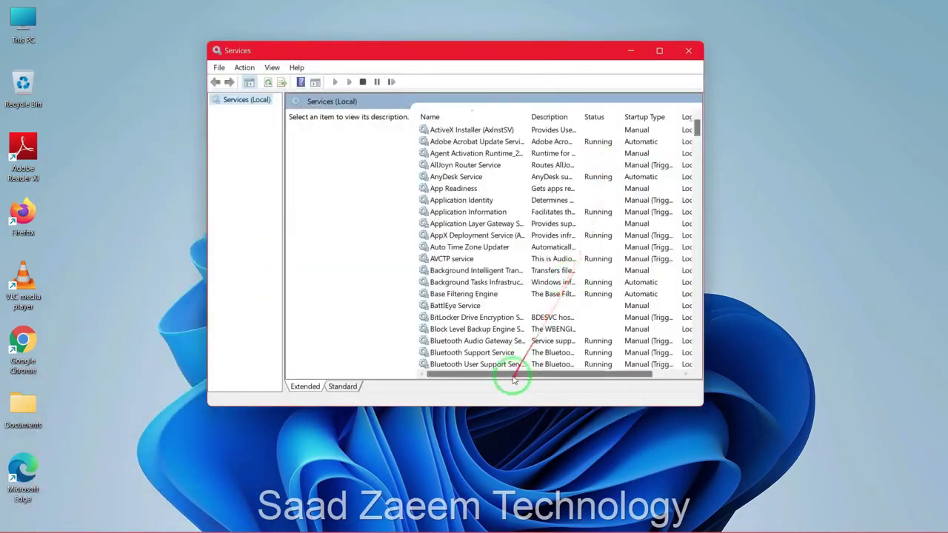
Find the WLAN AutoConfig service in the services list and select it
drag(512, 376, 490, 374)
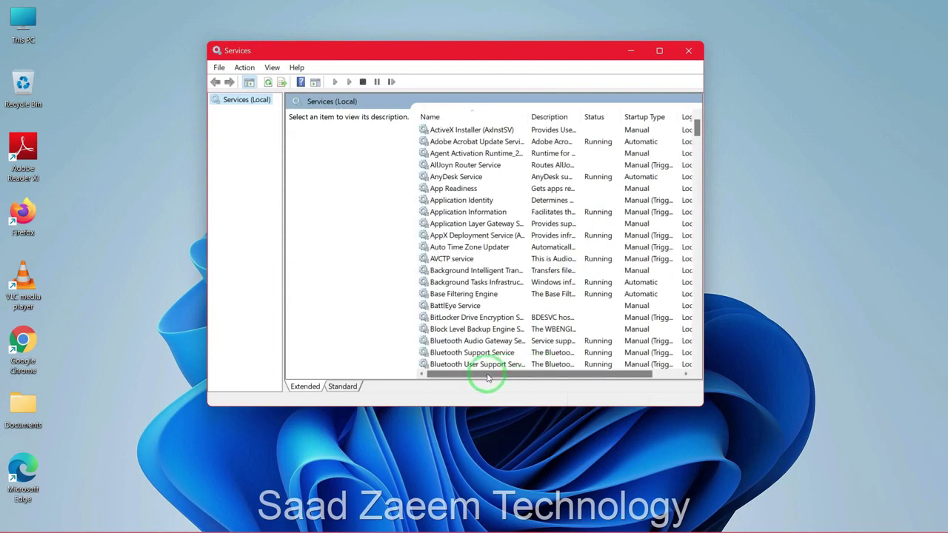
scroll(523, 288, down, 3)
scroll(524, 289, down, 15)
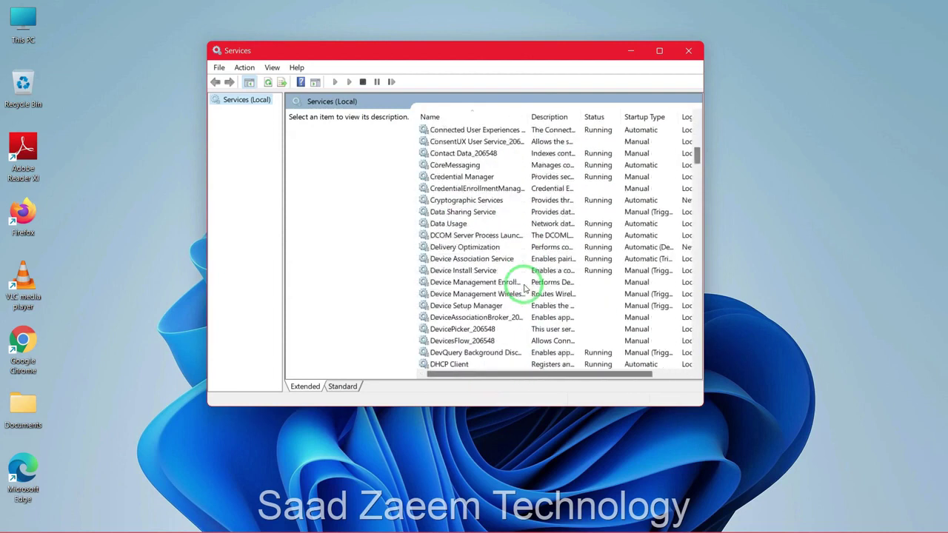
scroll(523, 289, down, 16)
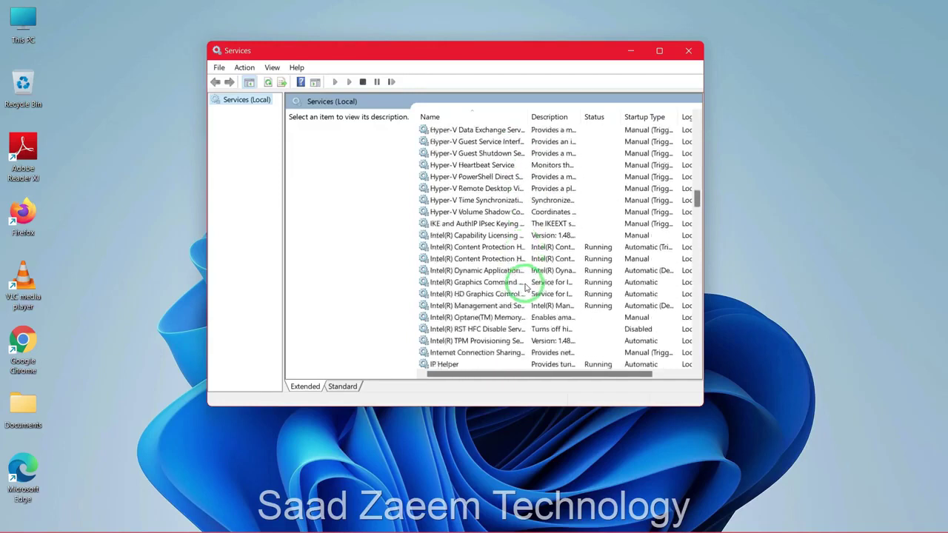
scroll(526, 285, down, 9)
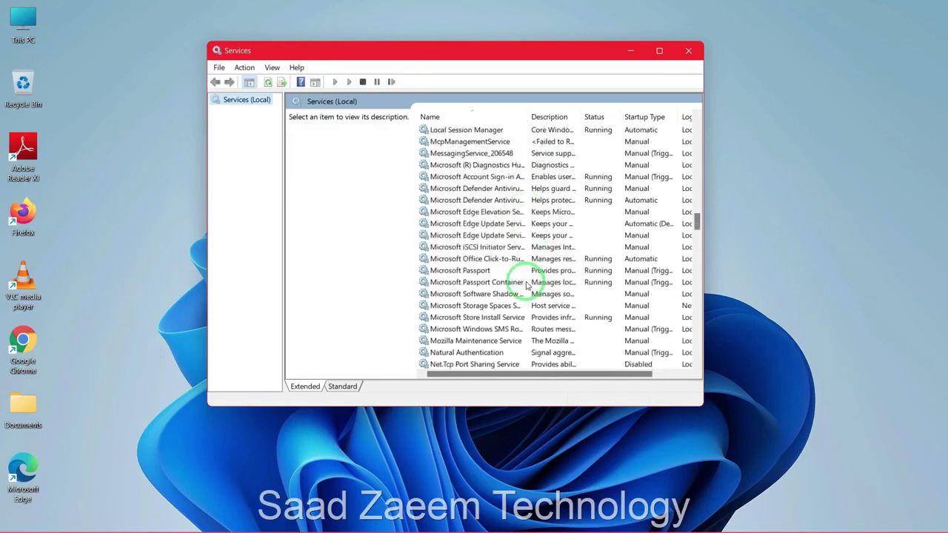
scroll(527, 285, down, 20)
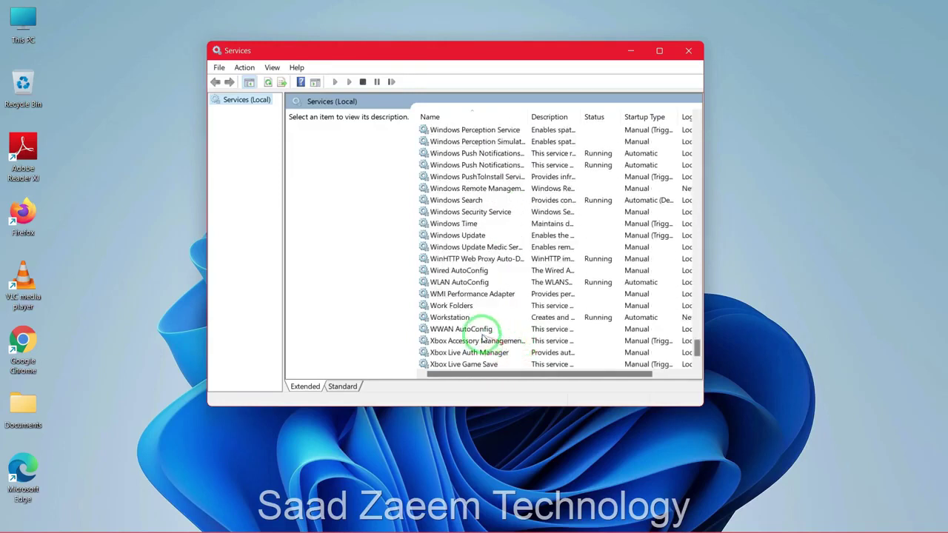
click(437, 286)
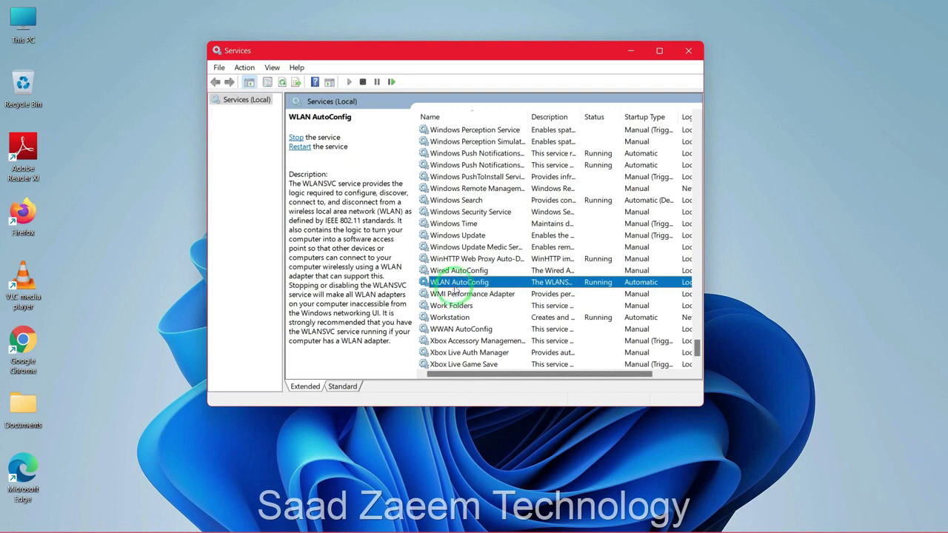
Check the start, stop and restart actions available for the WLAN AutoConfig service, and close the Services console
right_click(521, 286)
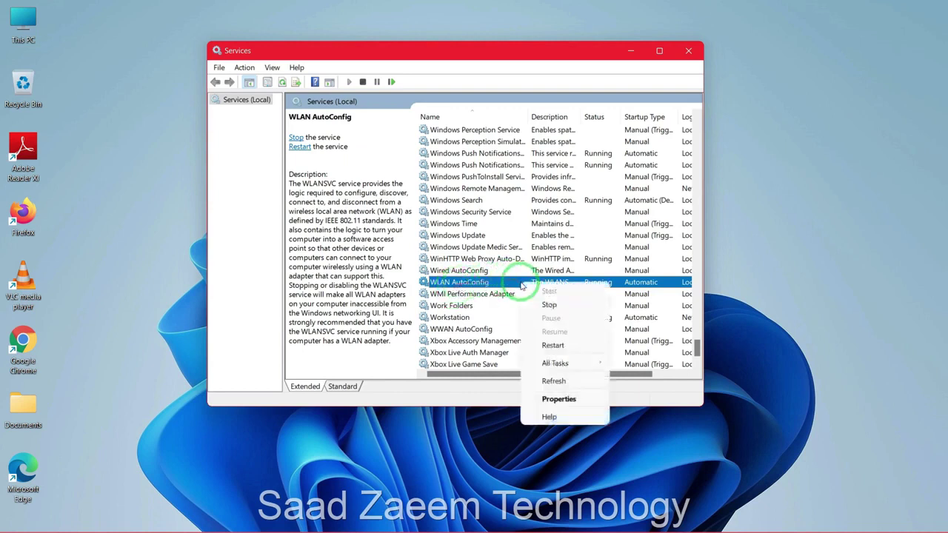
click(555, 400)
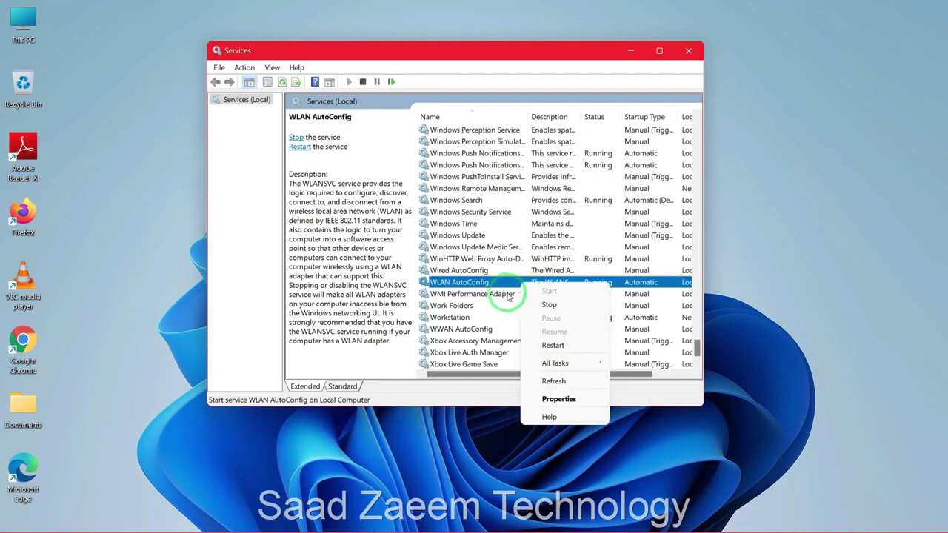
click(395, 288)
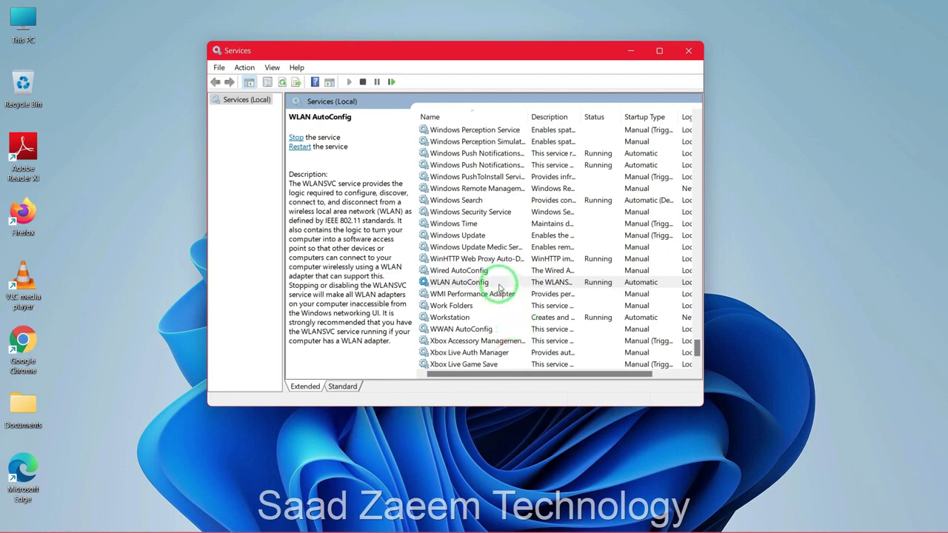
right_click(472, 282)
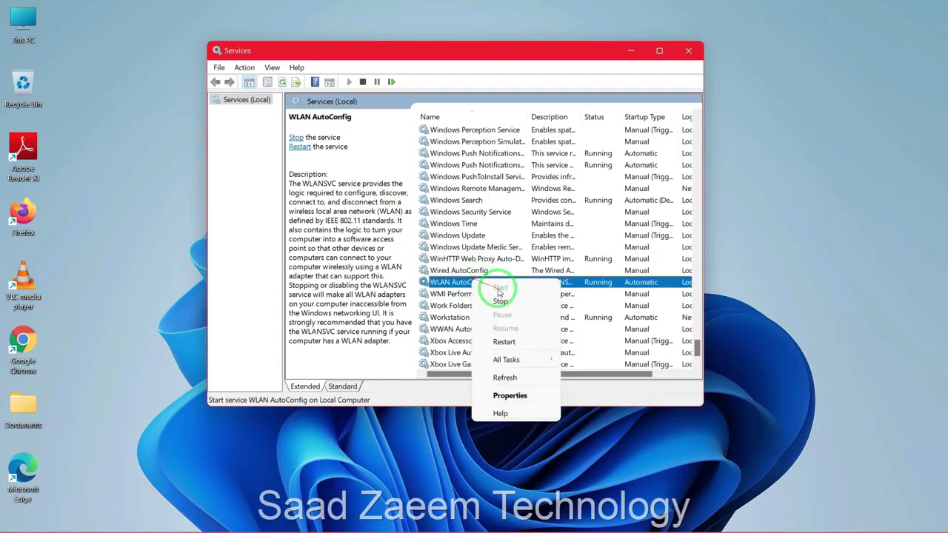
click(410, 291)
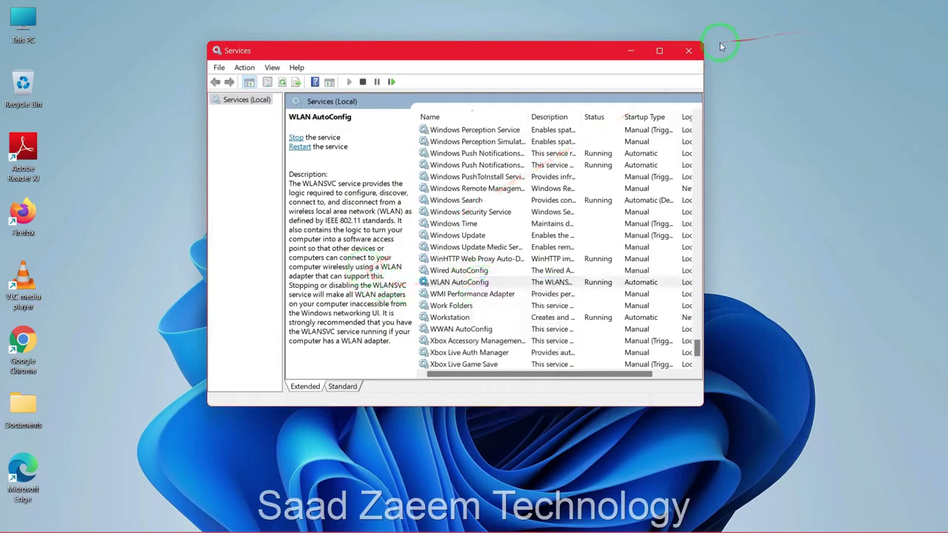
click(692, 49)
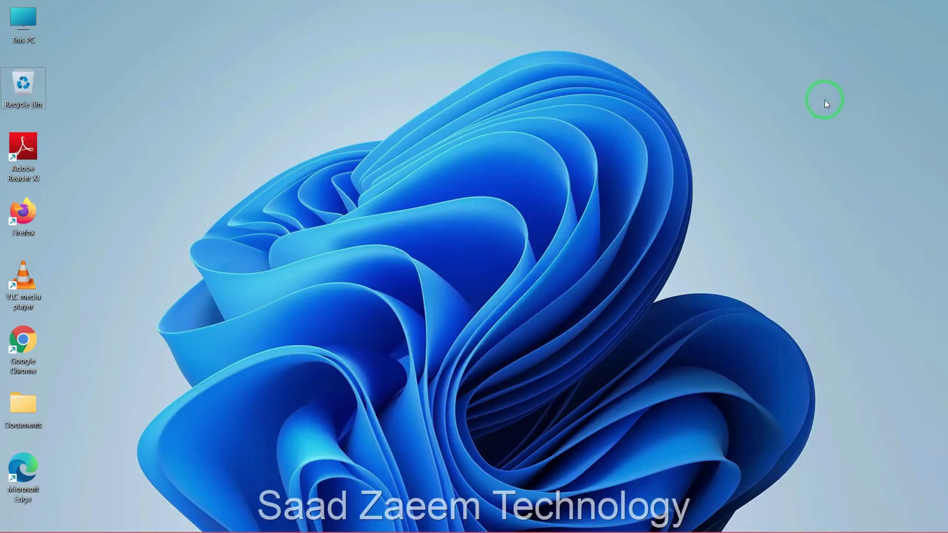
Search Windows for Control Panel and open it
key(super)
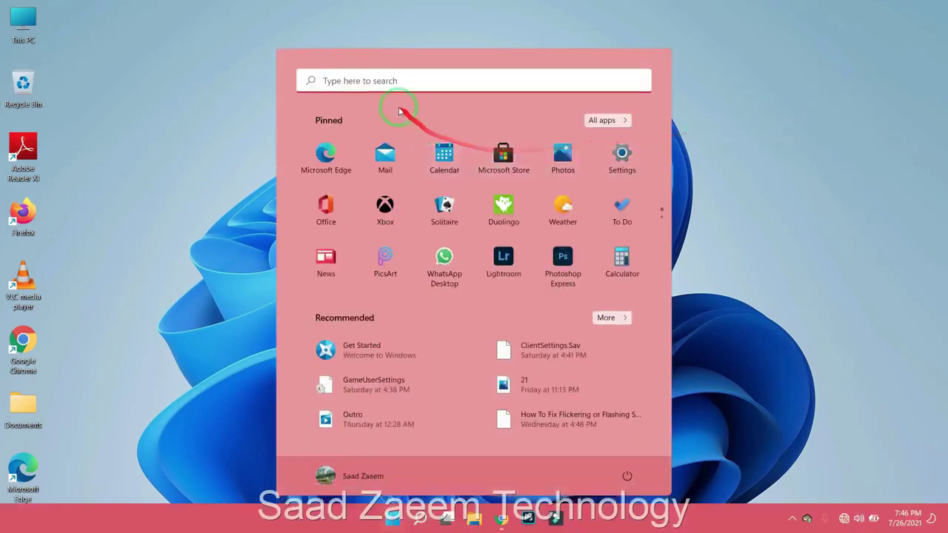
click(389, 85)
text(Contol)
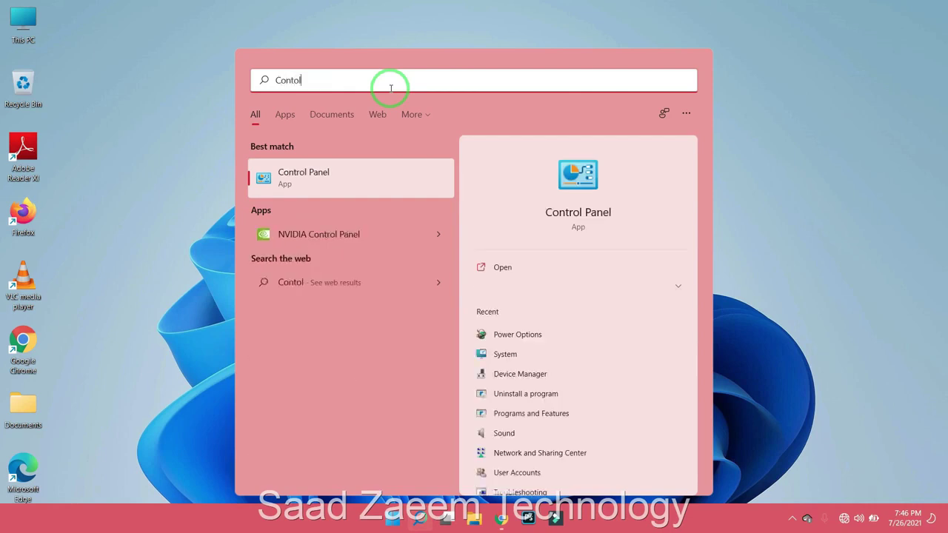
key(Return)
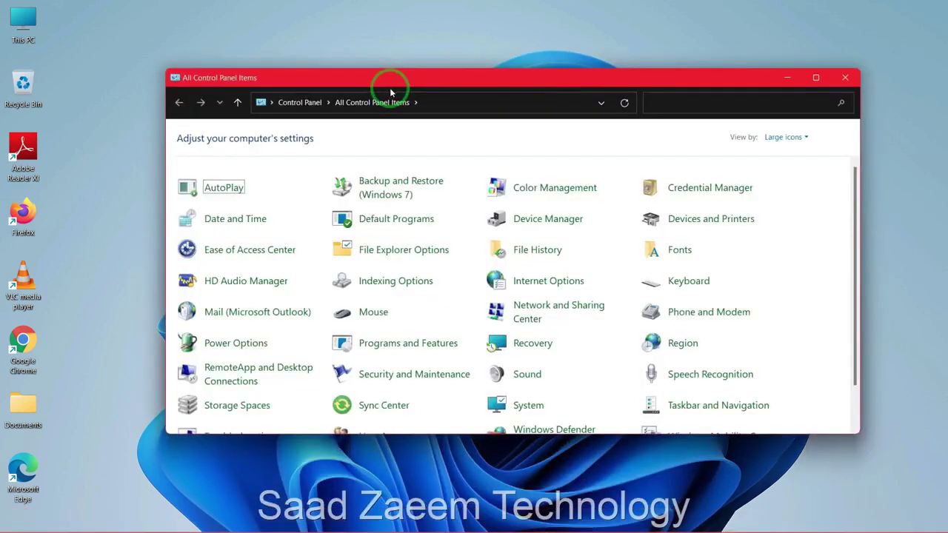
Search Control Panel for "Network connections" and open the view of the computer's network connections
click(737, 101)
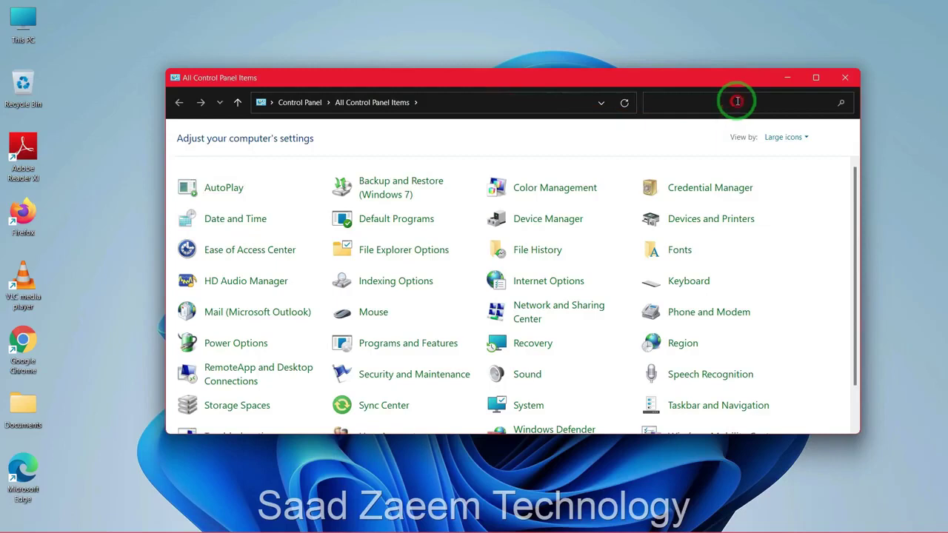
text(N)
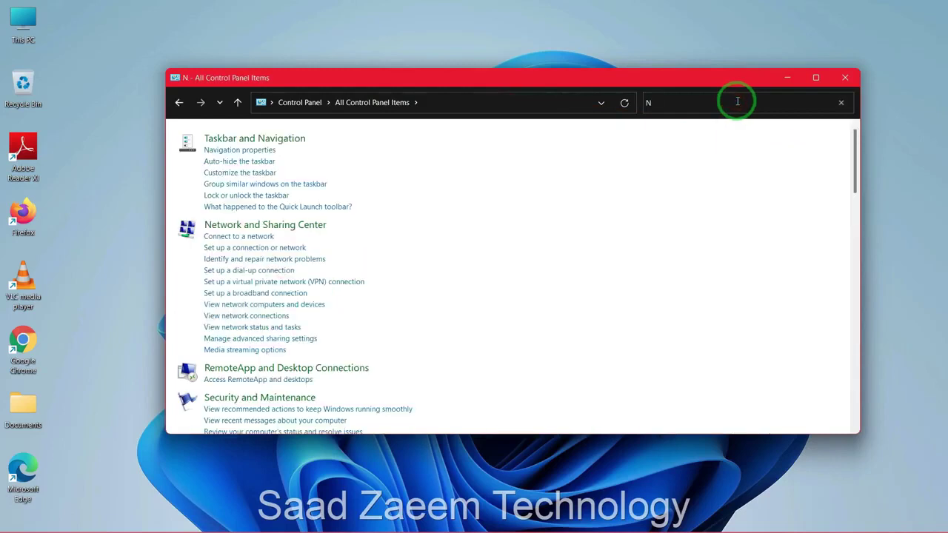
text(etwork connections)
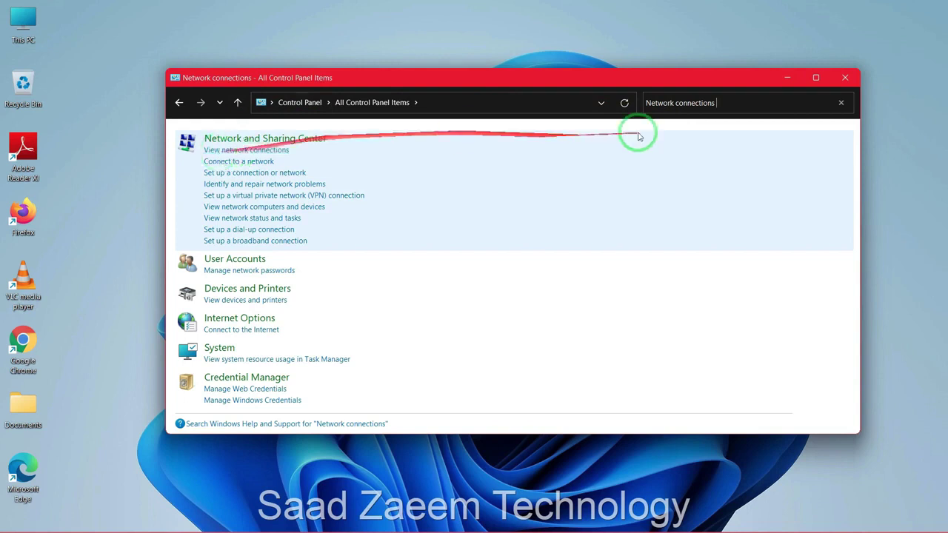
drag(719, 103, 618, 104)
click(723, 103)
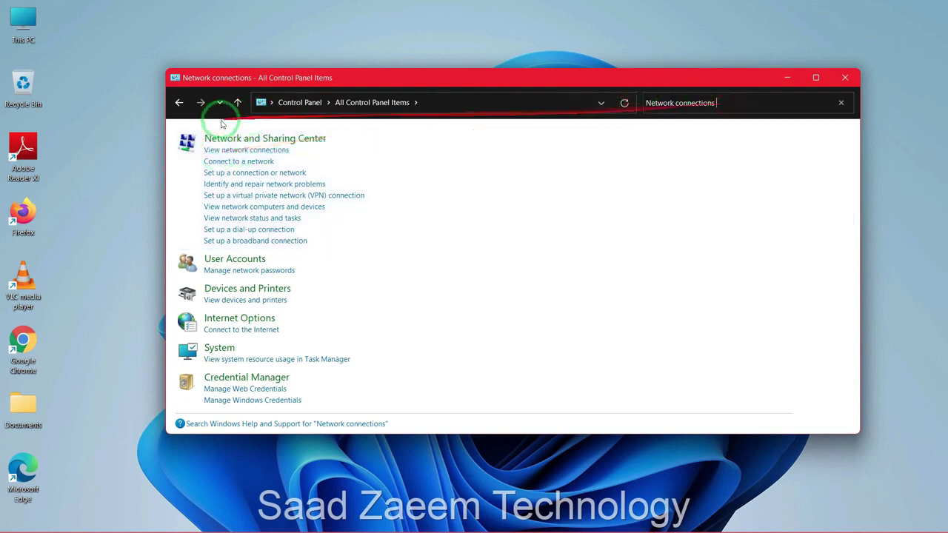
click(229, 151)
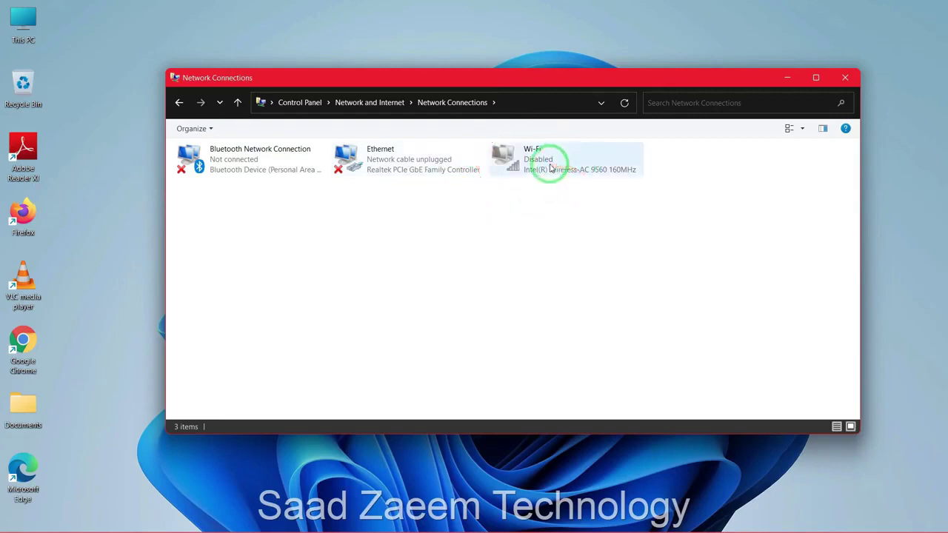
Enable the disabled Wi-Fi adapter in Network Connections
click(549, 167)
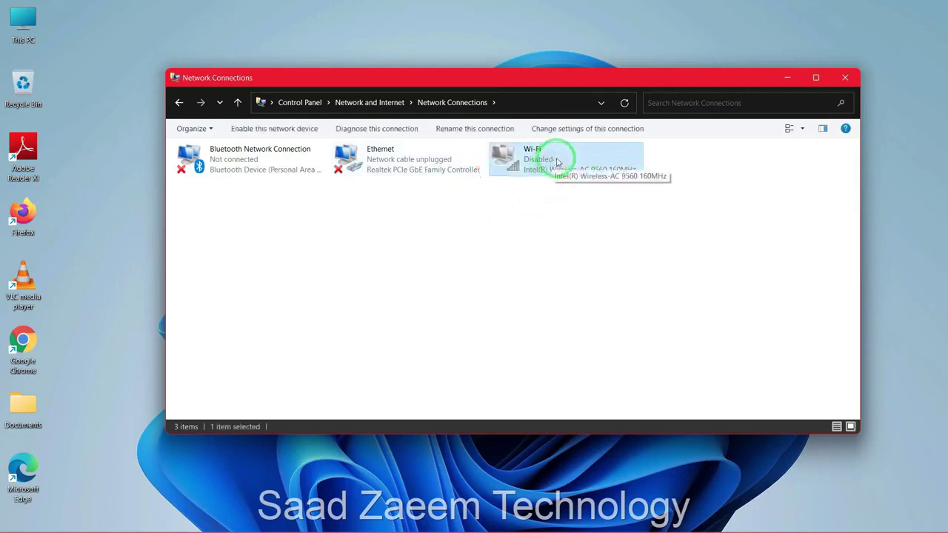
right_click(559, 161)
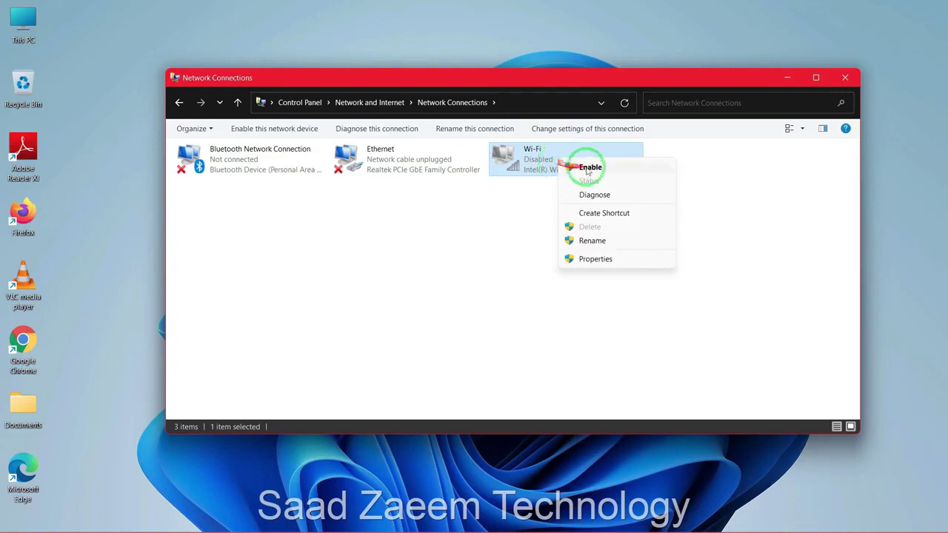
click(577, 168)
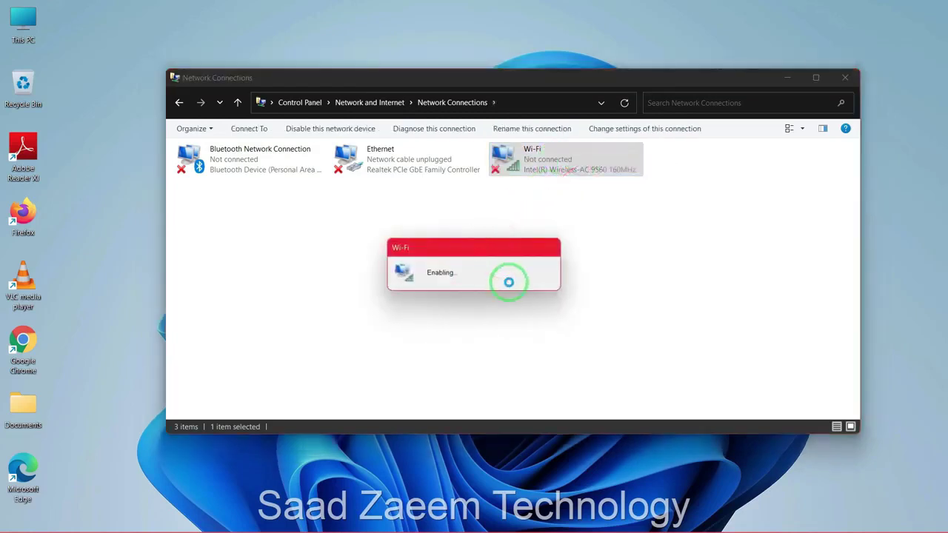
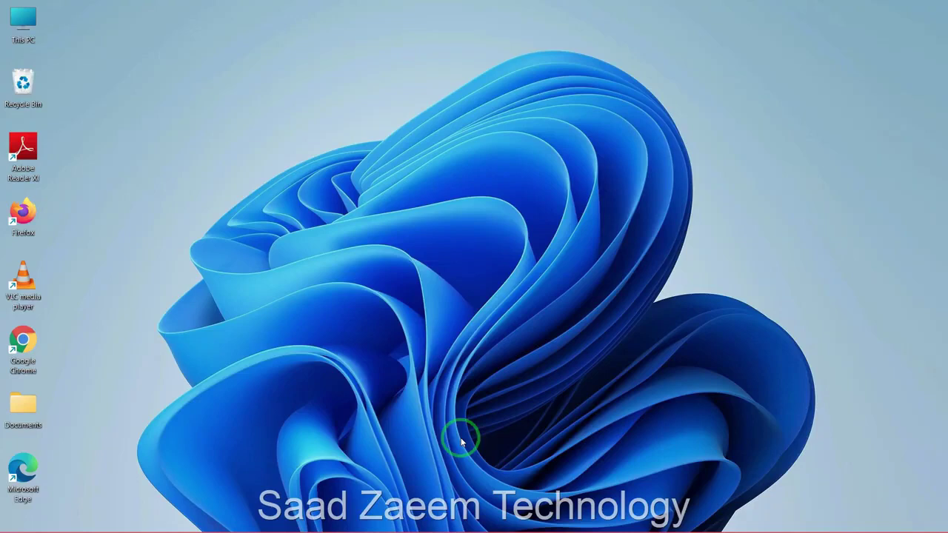
Search Windows for Device Manager and open it
key(super)
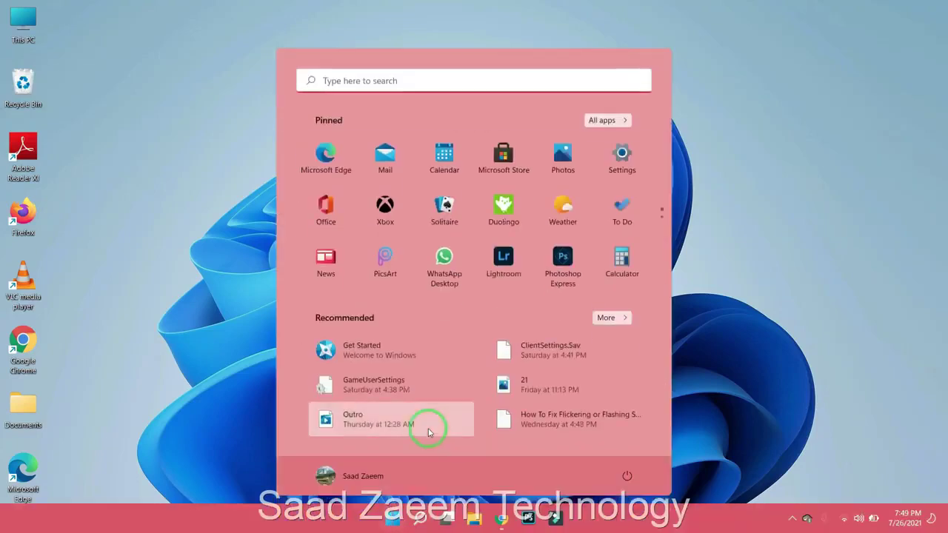
click(410, 77)
text(dev)
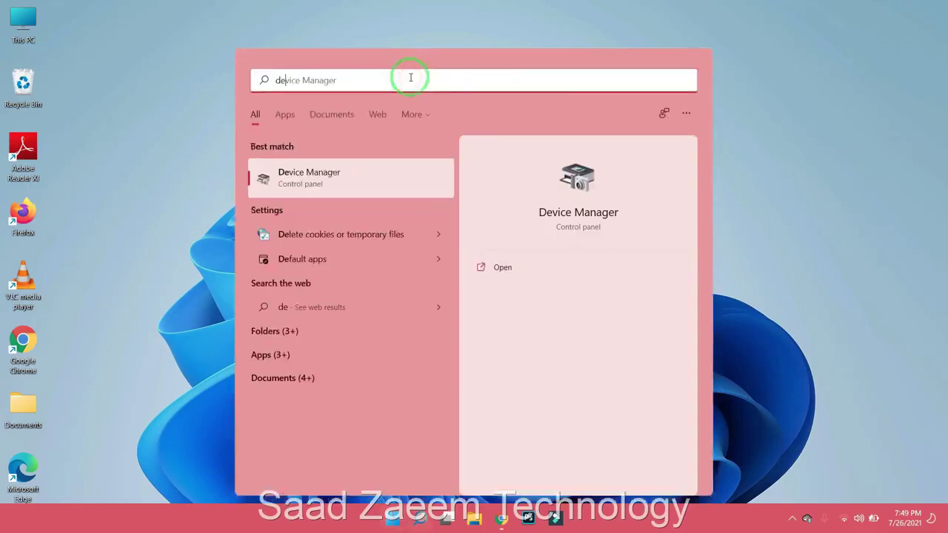
click(303, 194)
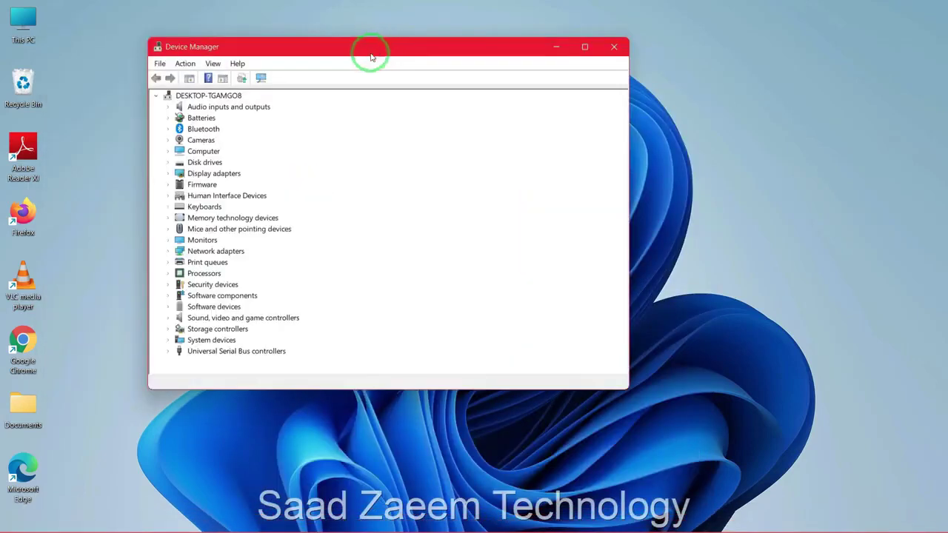
Expand the Network adapters category and select the Intel(R) Wireless-AC 9560 160MHz adapter
click(167, 252)
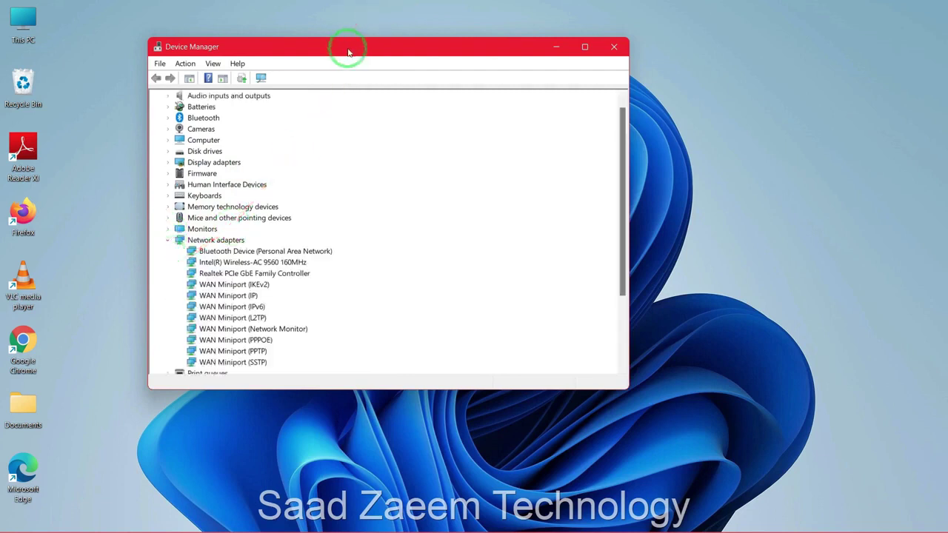
drag(349, 52, 396, 43)
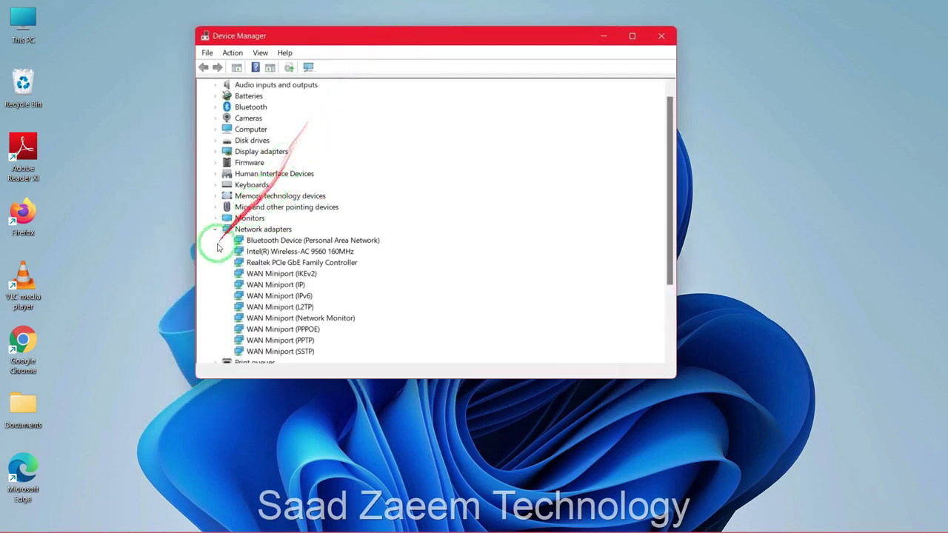
click(259, 252)
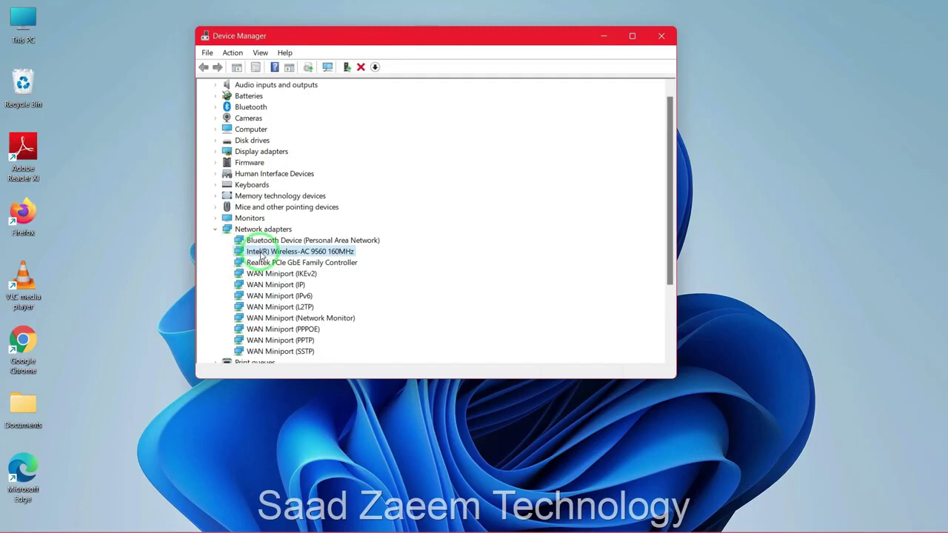
click(462, 235)
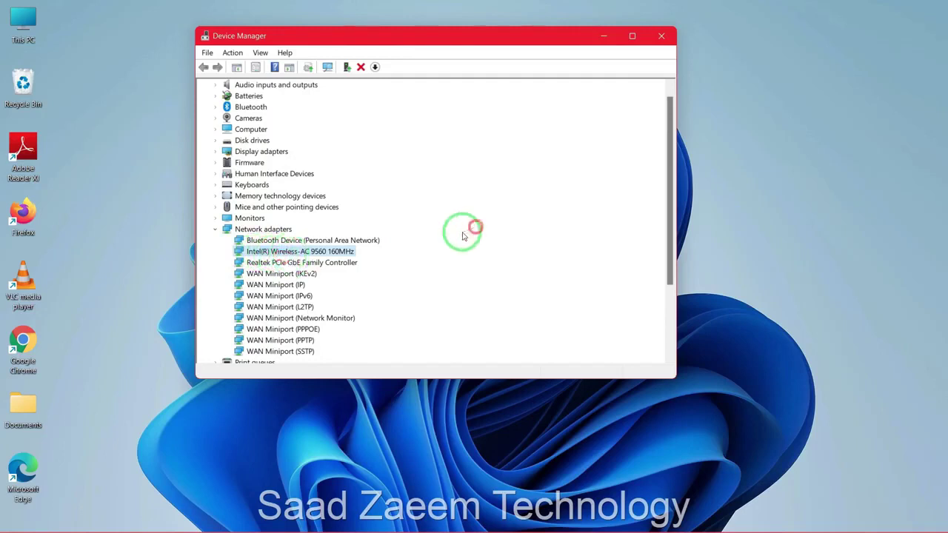
Run an automatic driver update search for the Intel(R) Wireless-AC 9560 160MHz adapter and close the update wizard
right_click(295, 252)
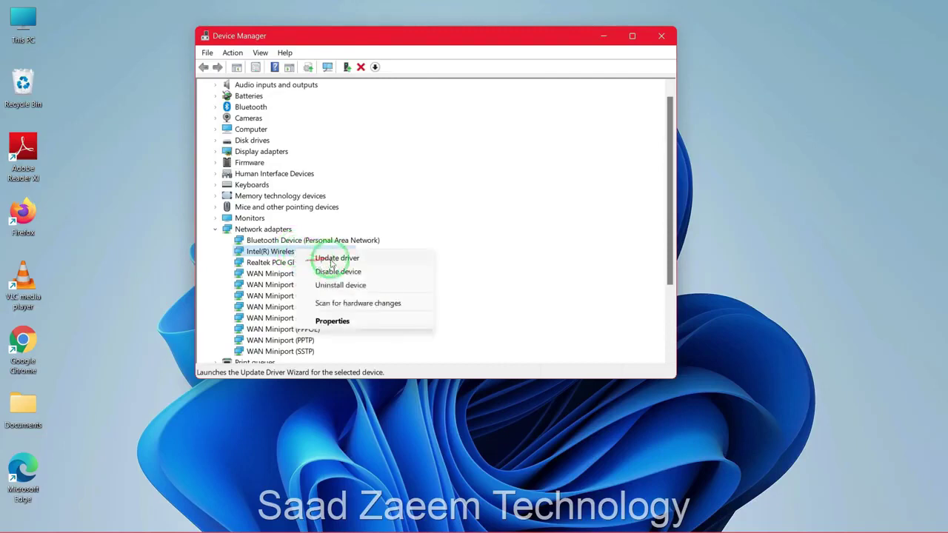
click(326, 259)
drag(348, 93, 510, 76)
click(466, 183)
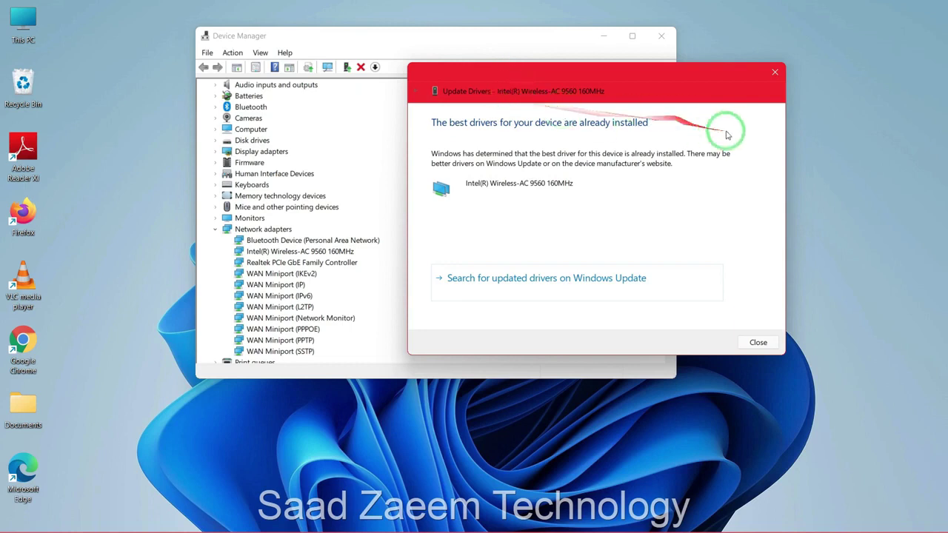
click(770, 75)
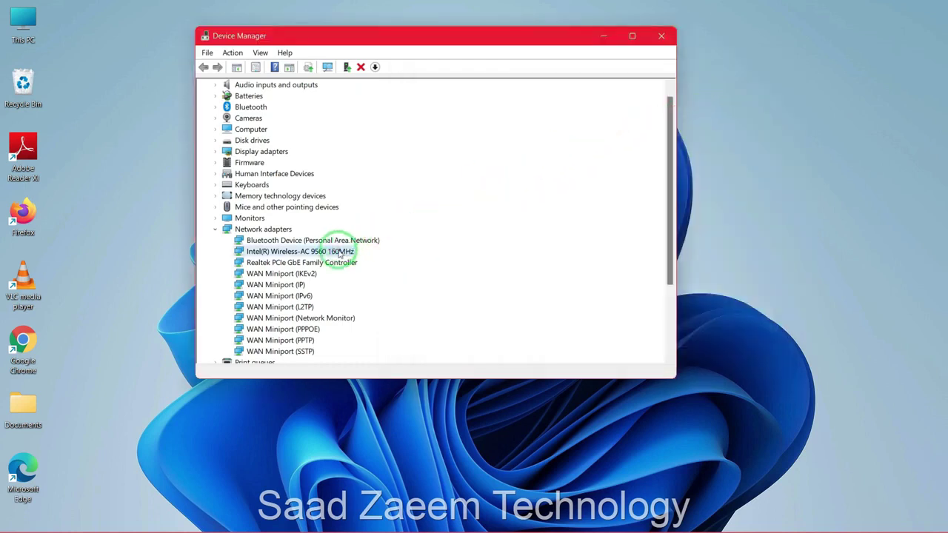
Uninstall the Intel(R) Wireless-AC 9560 160MHz device through the driver options in its properties
right_click(337, 252)
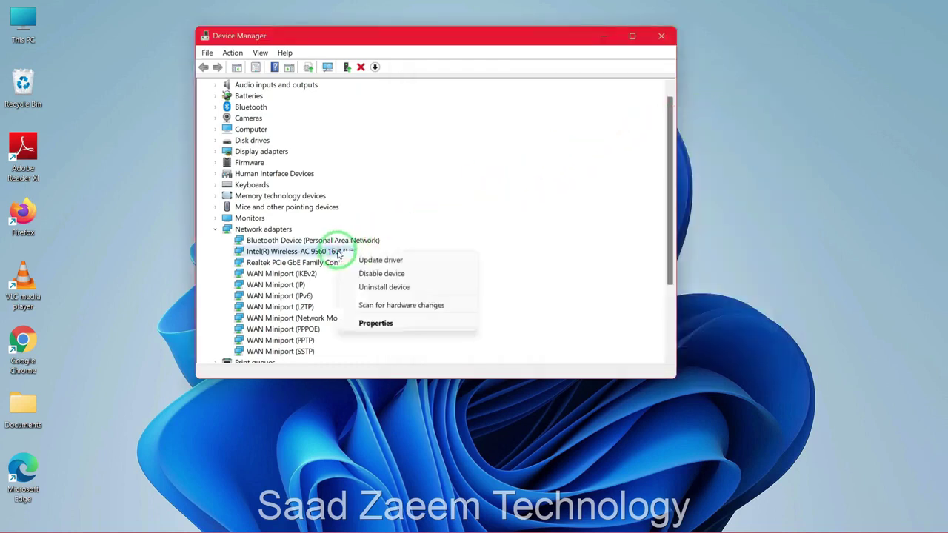
click(375, 323)
drag(416, 61, 464, 52)
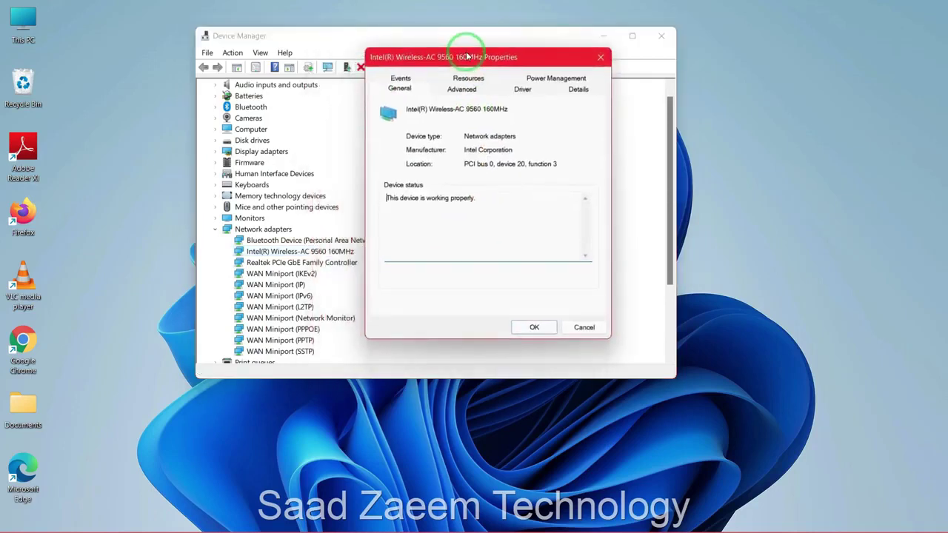
click(523, 89)
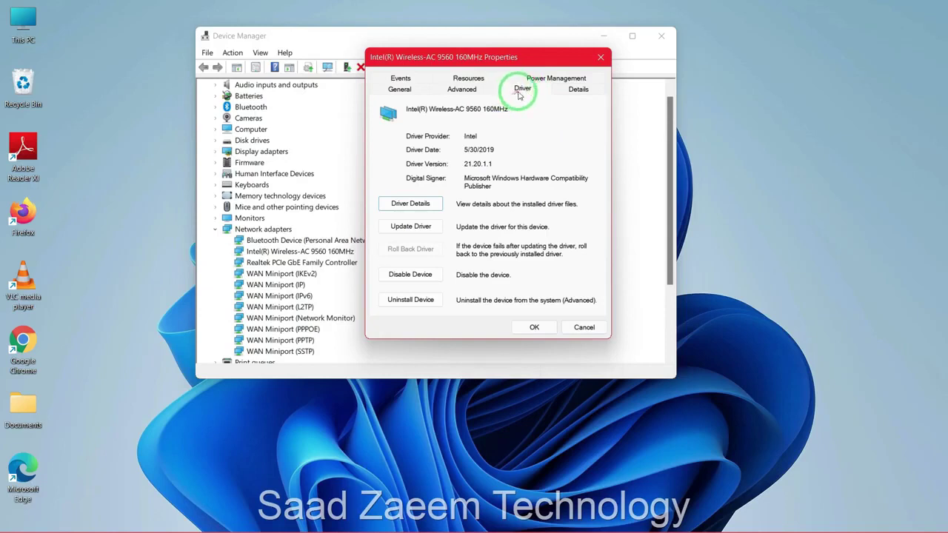
click(408, 300)
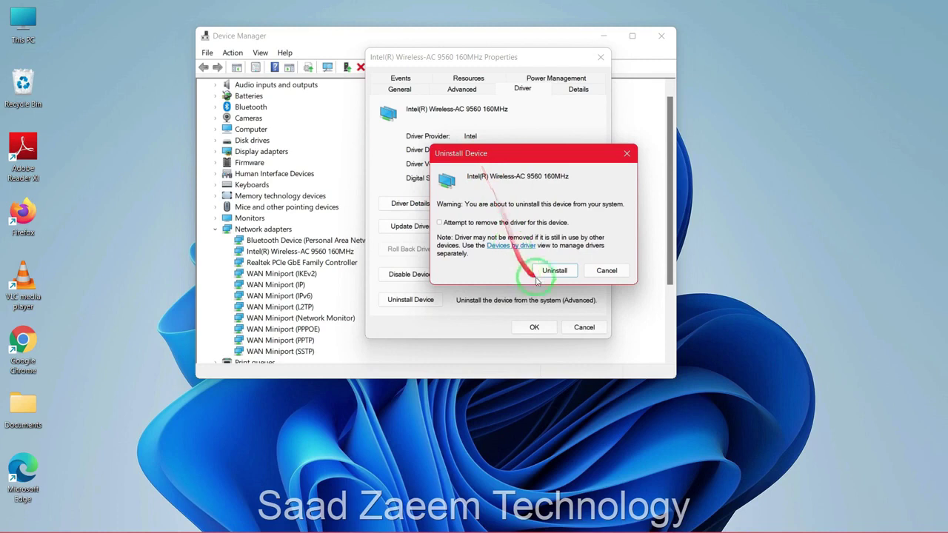
click(554, 271)
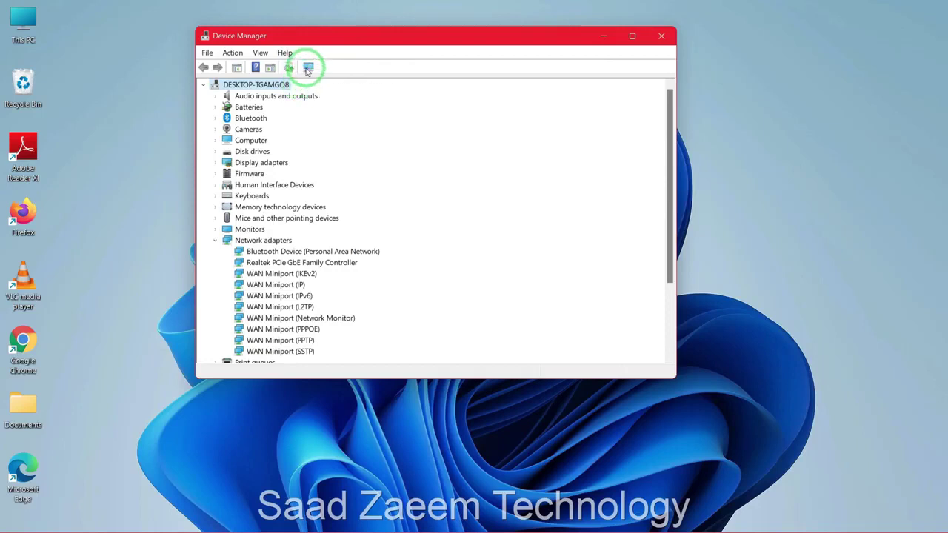
Scan for hardware changes to reinstall the wireless adapter, and close Device Manager
click(308, 68)
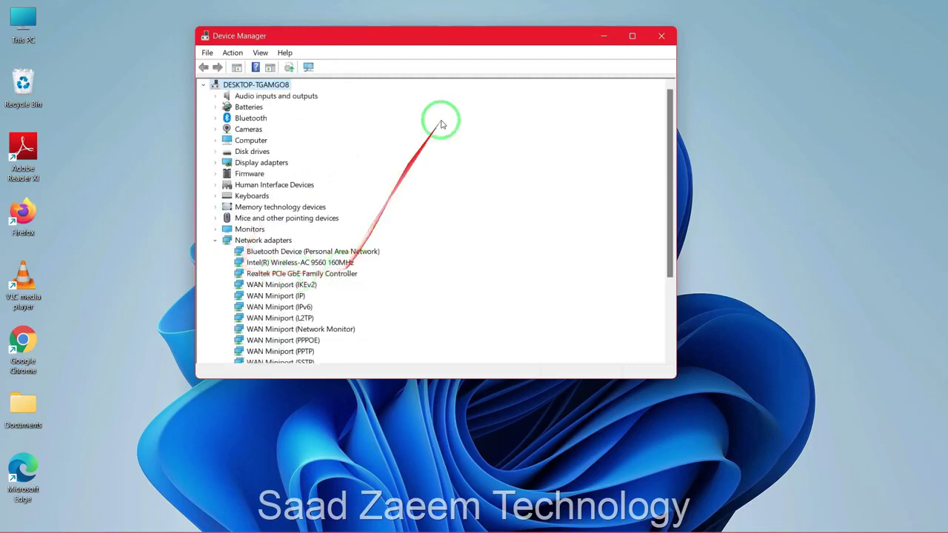
click(661, 35)
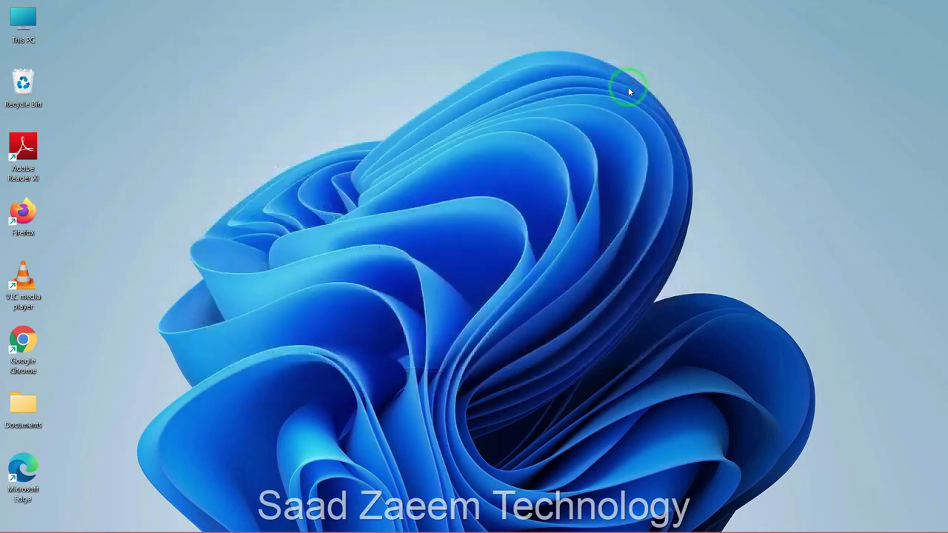
click(818, 136)
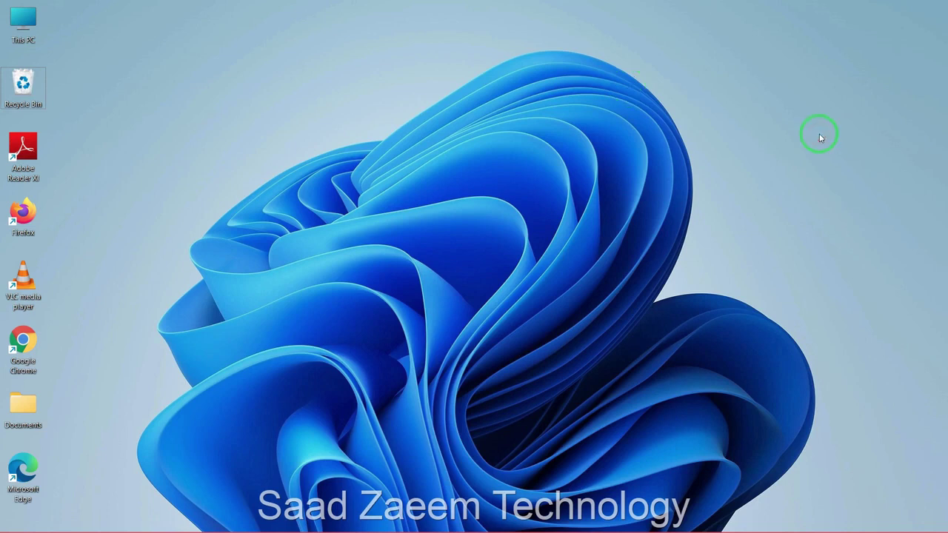
Search Windows for "settings", open Settings and go to Advanced network settings under Network & internet
key(super)
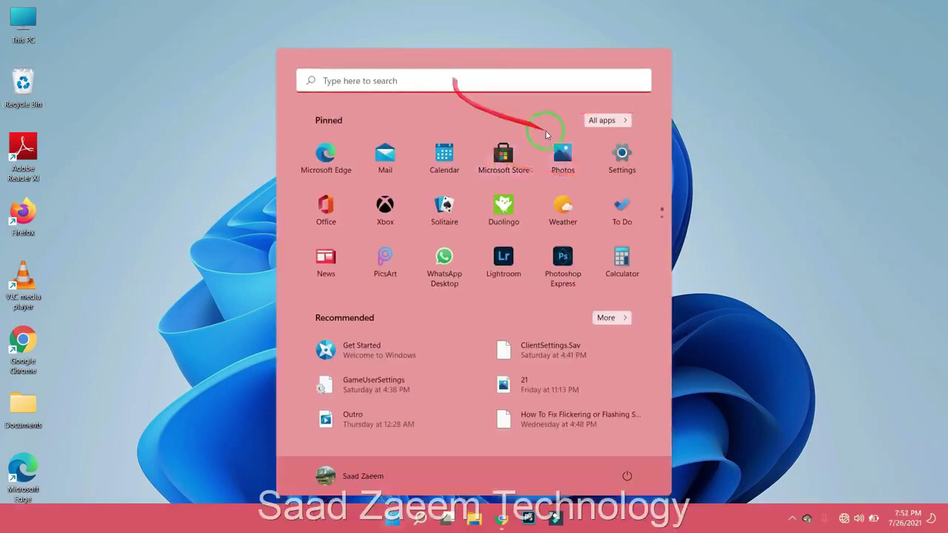
click(512, 81)
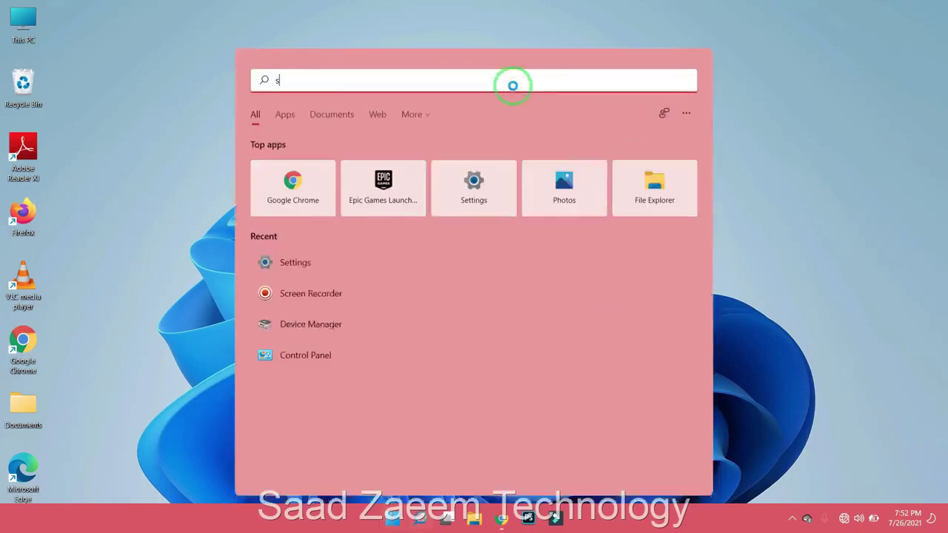
text(settings)
click(371, 188)
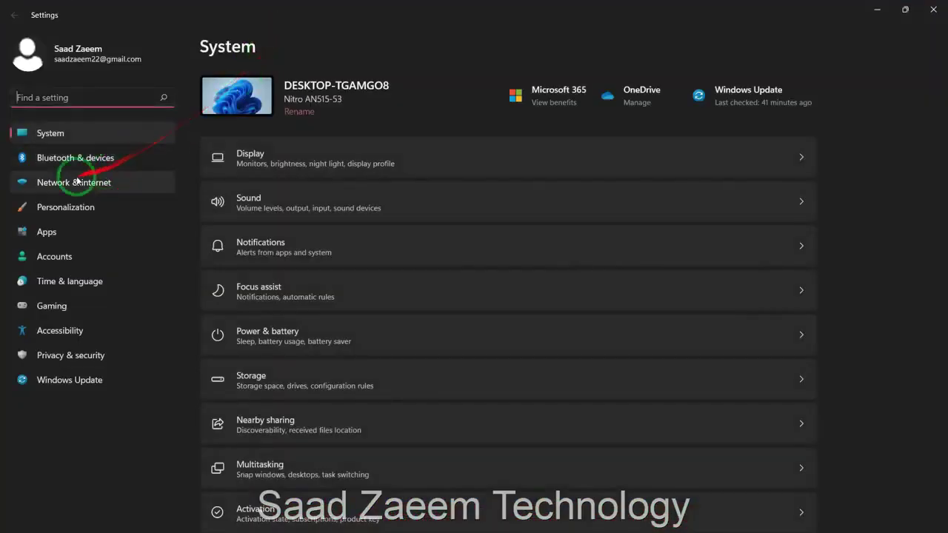
click(81, 185)
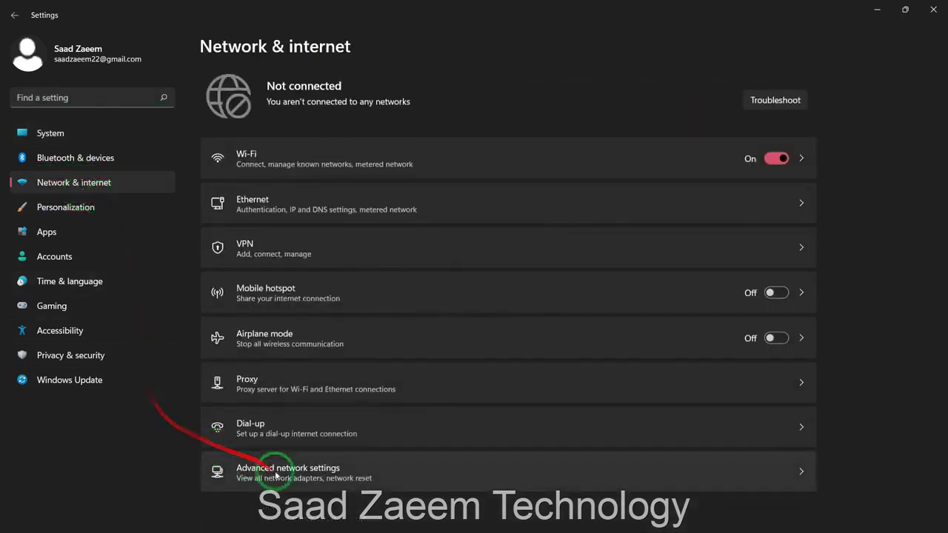
click(311, 479)
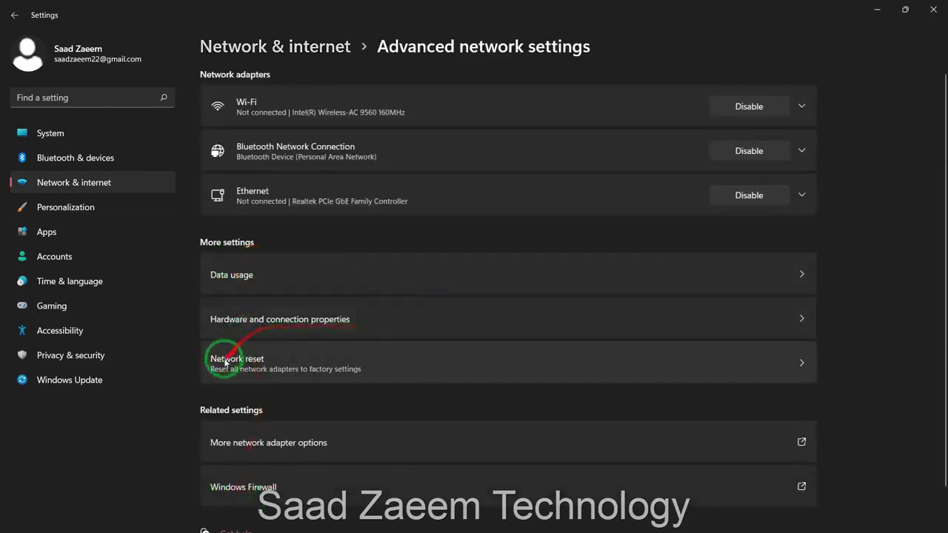
Open Network reset, reset the network settings with confirmation, dismiss the sign-out notice and close Settings
click(356, 366)
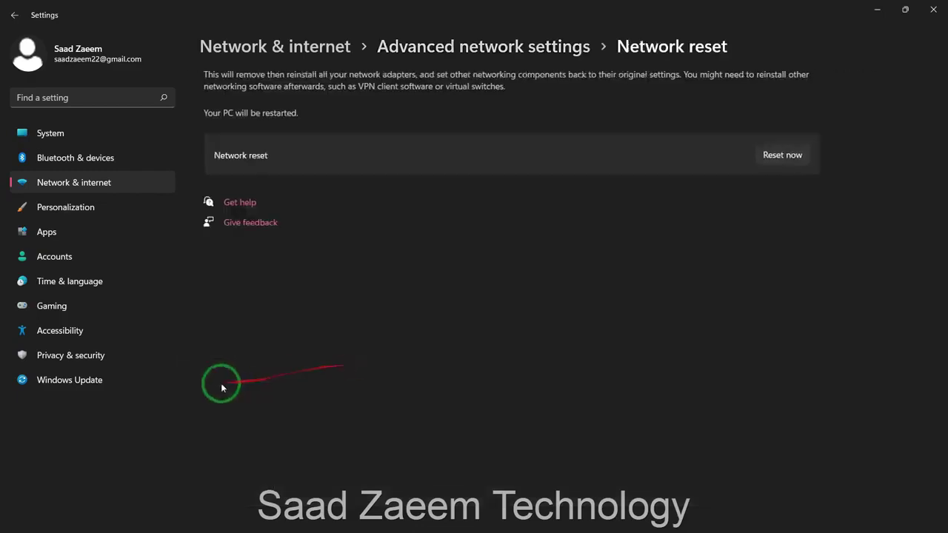
click(784, 157)
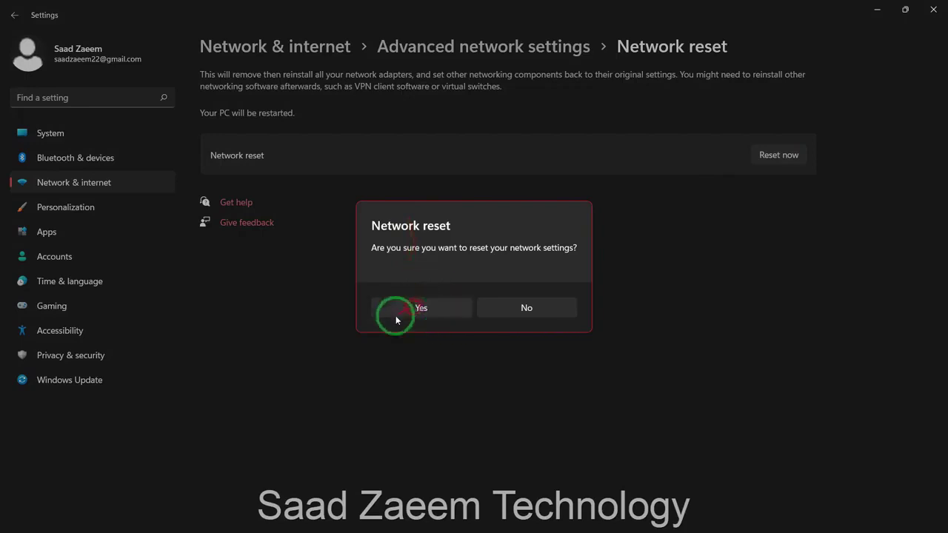
click(412, 308)
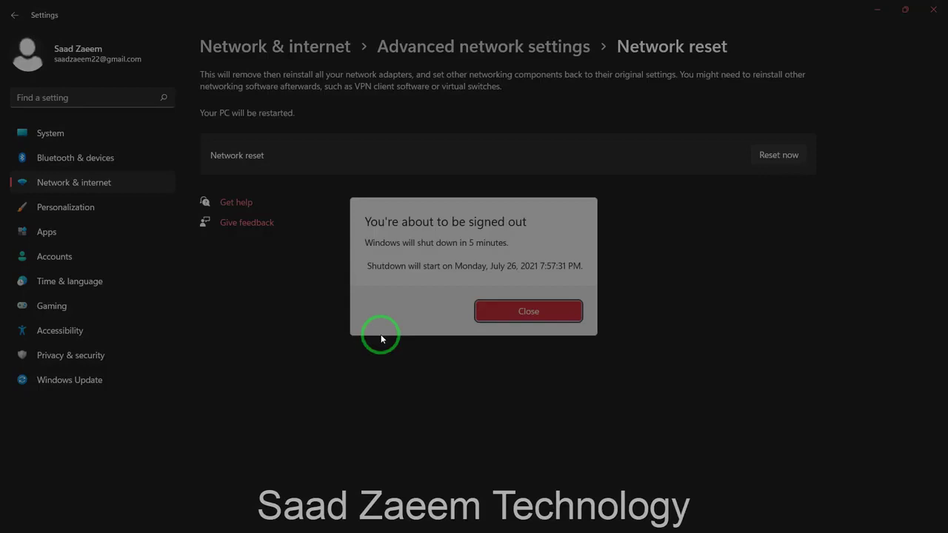
click(527, 311)
click(932, 7)
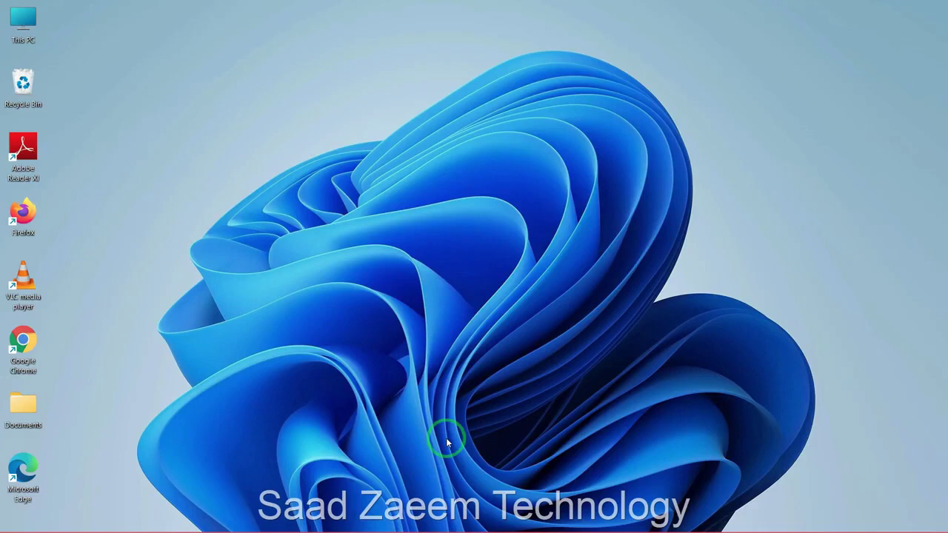
Search Windows for "cmd" and run Command Prompt as administrator
key(super)
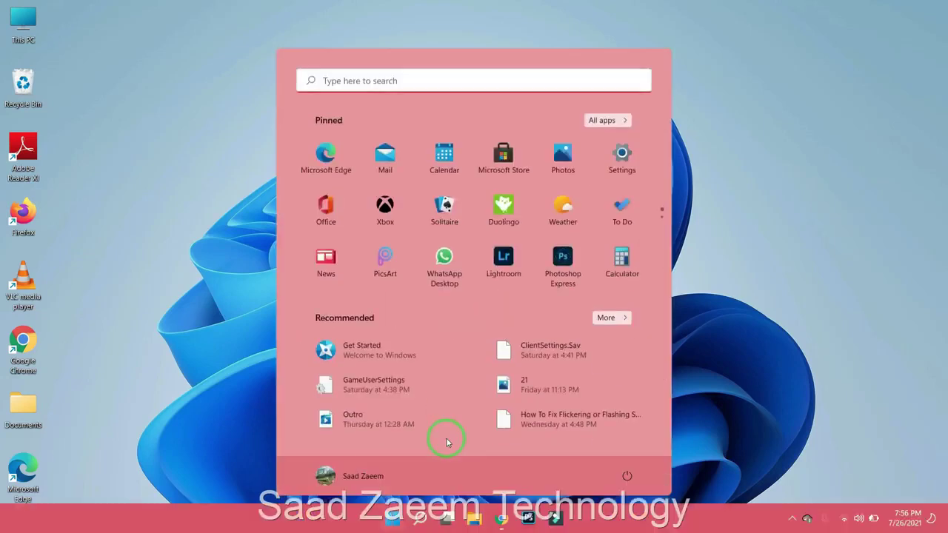
click(354, 84)
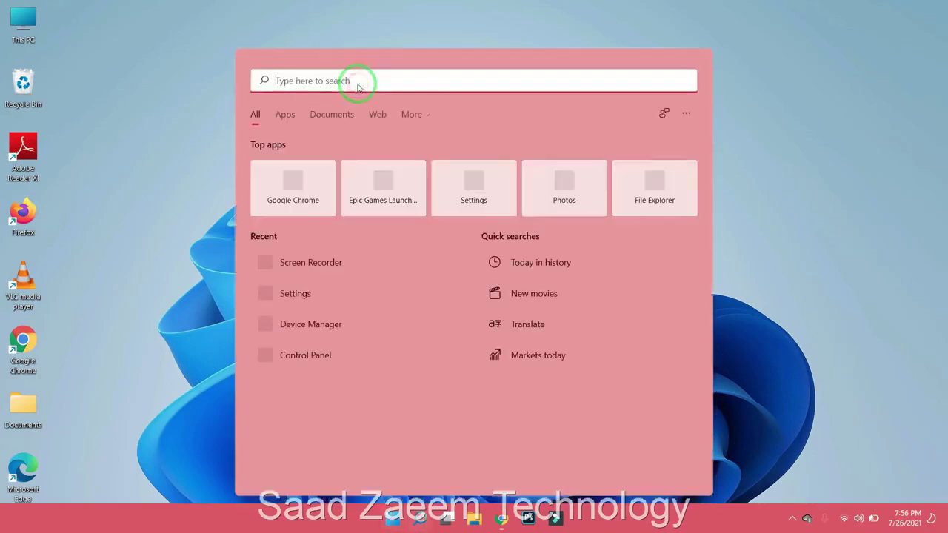
text(cmd)
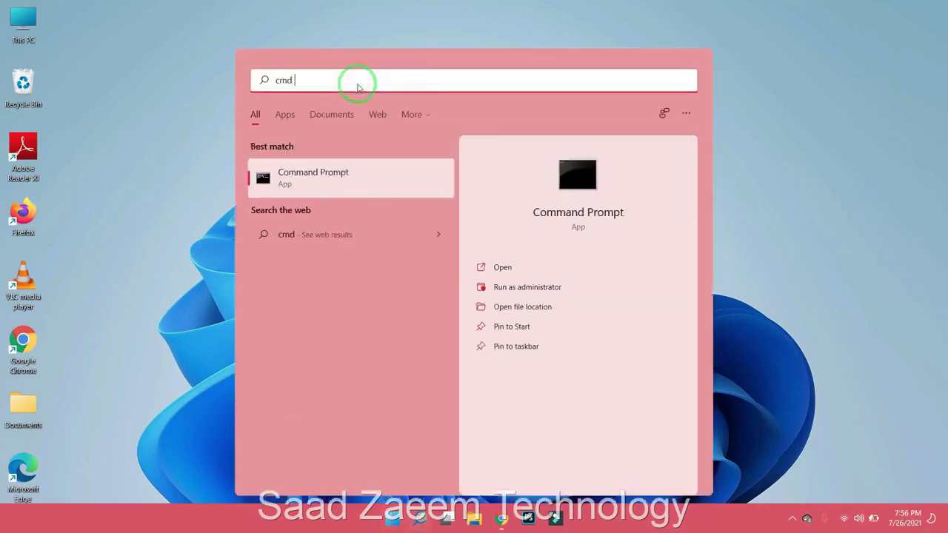
click(500, 289)
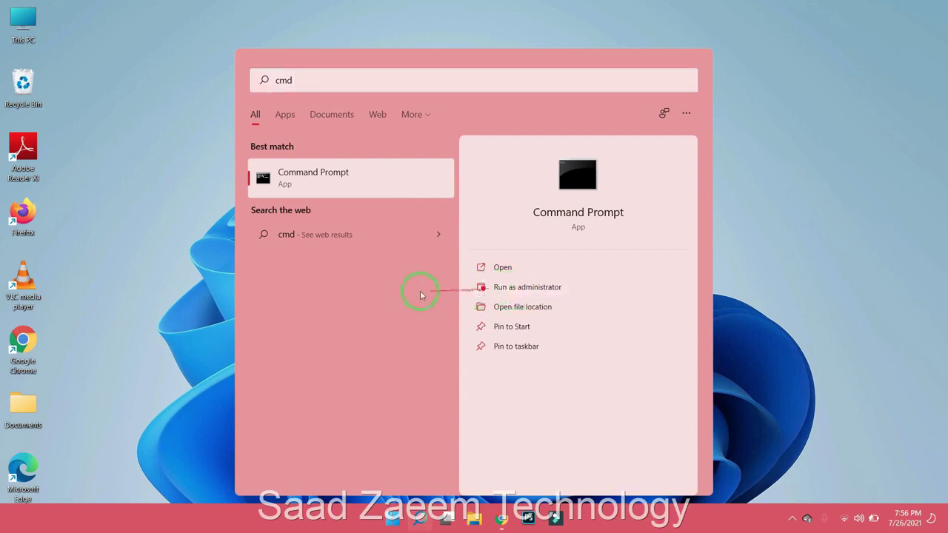
click(478, 287)
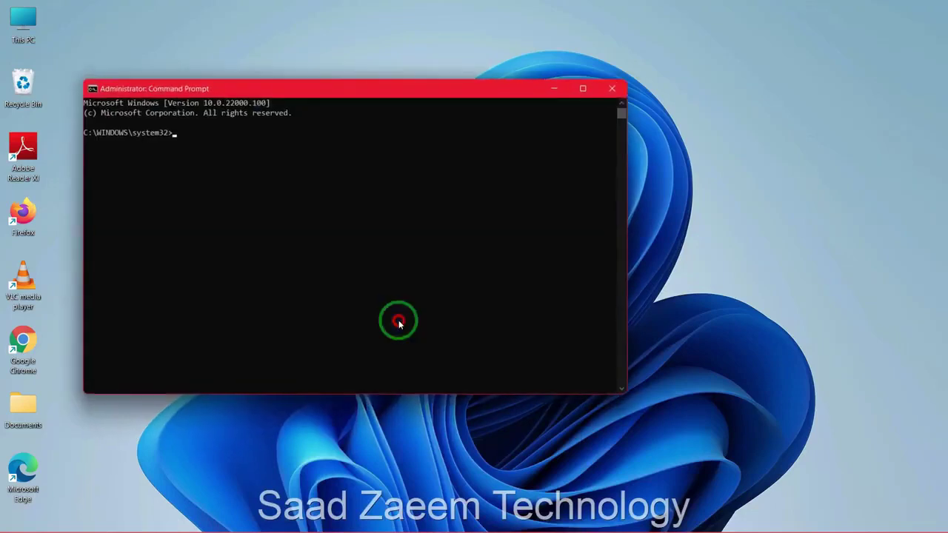
Reset the Winsock catalog by running the command "netsh winsock reset"
click(398, 322)
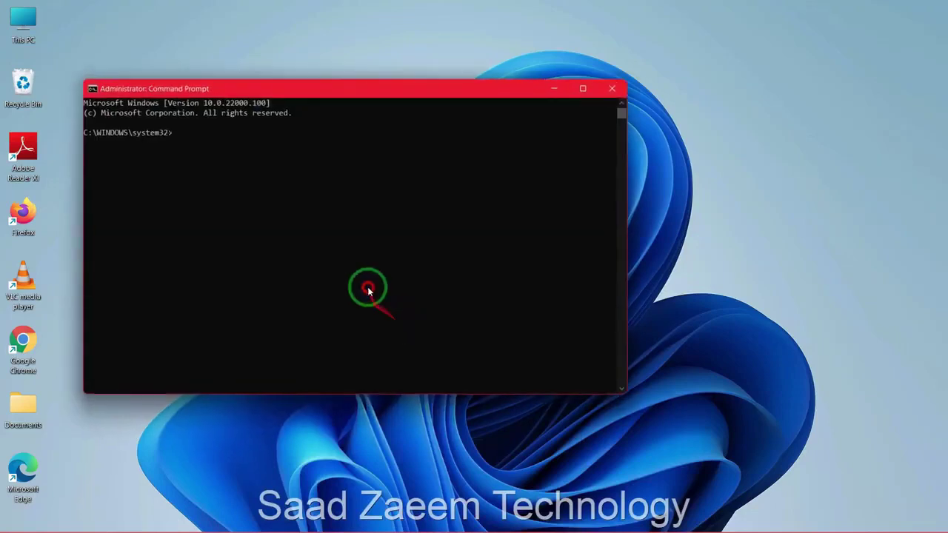
text(ne)
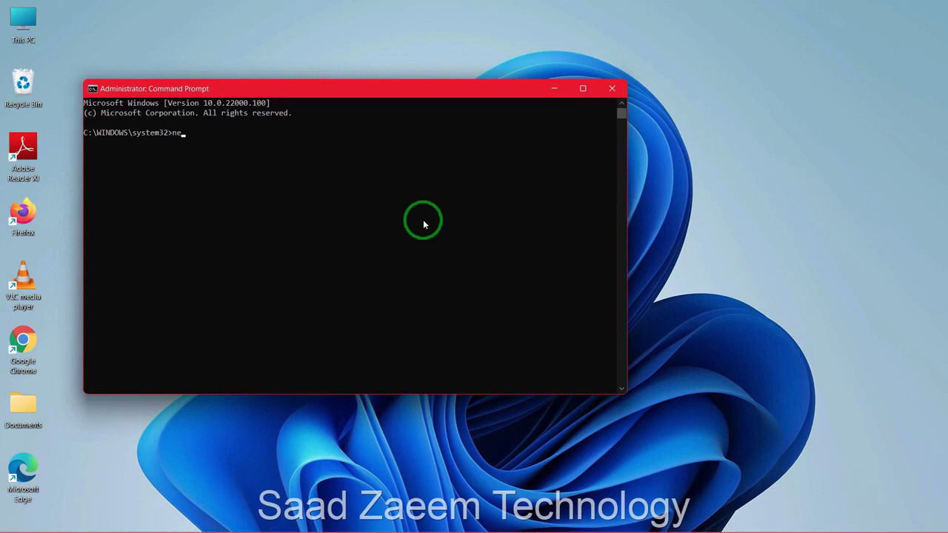
text(tsh winsock)
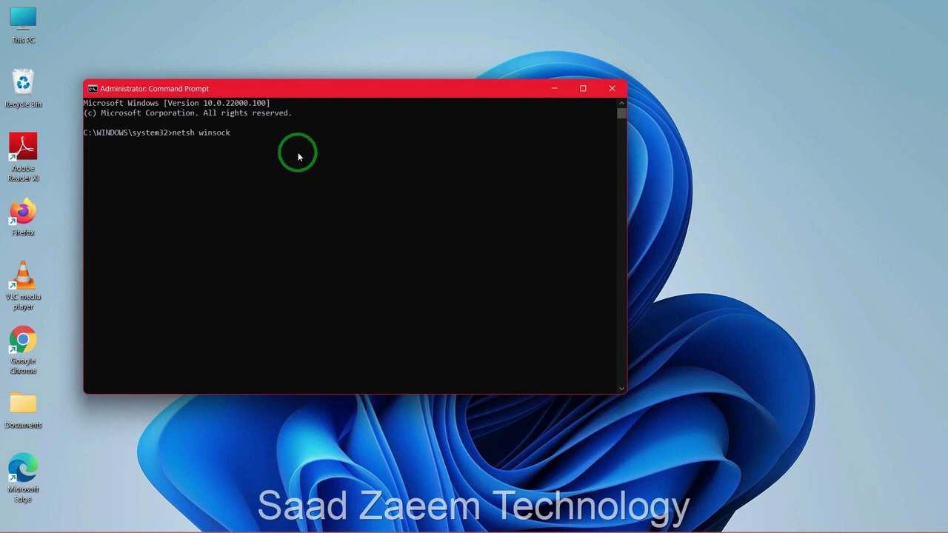
text(reset)
key(Return)
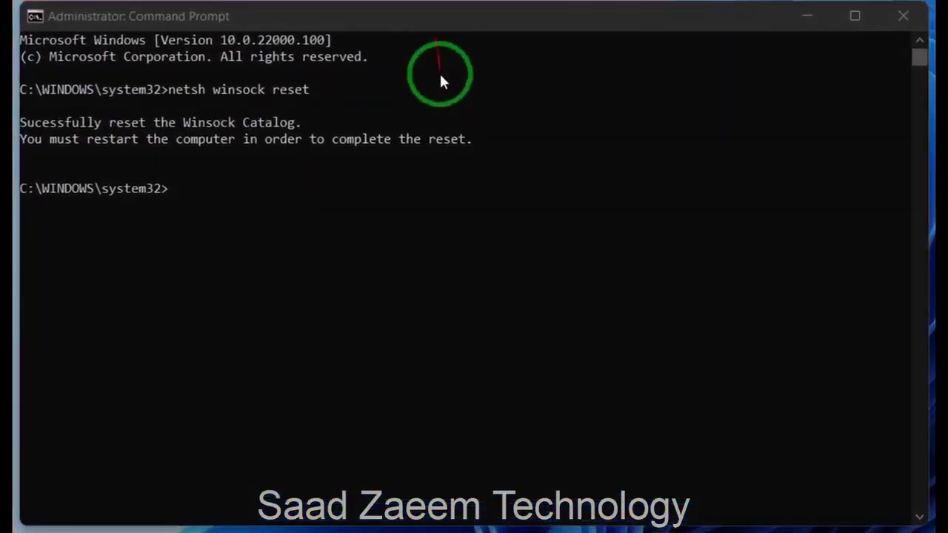
Reset the TCP/IP stack by running the command "netsh int ip reset resetlog.txt"
click(173, 190)
text(netsh)
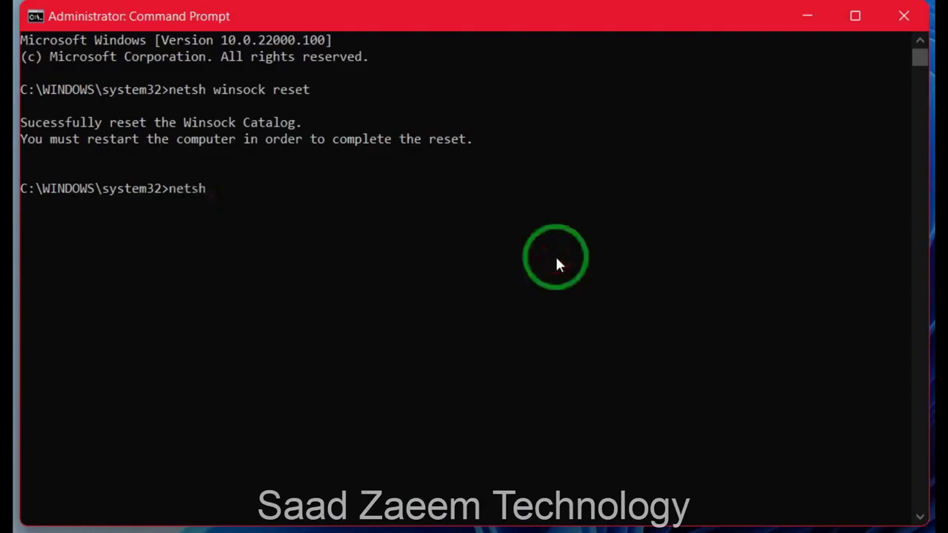
text( int ip reset)
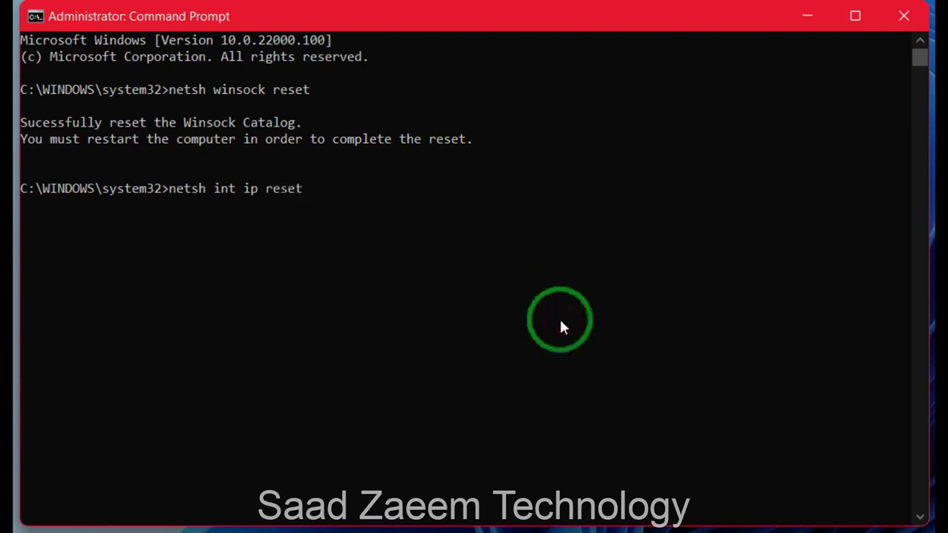
text(esetlog.txt)
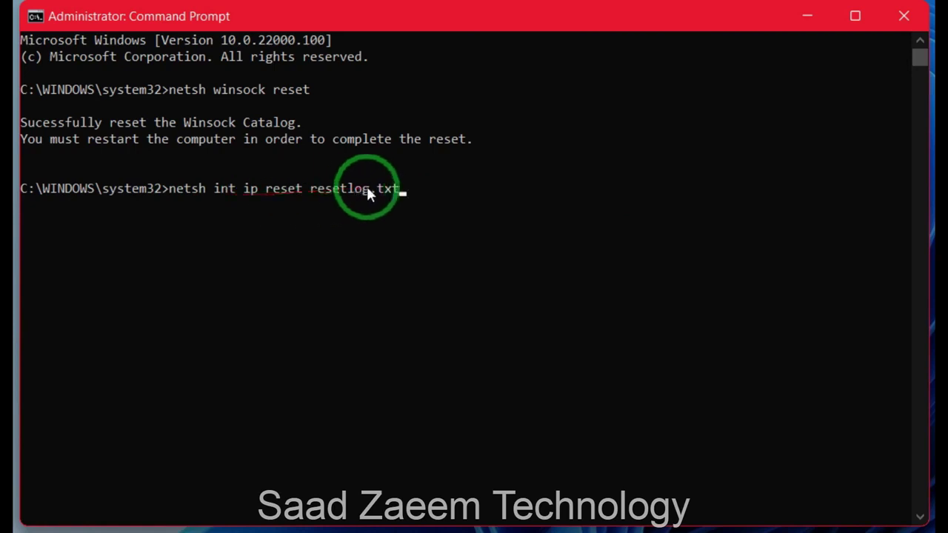
key(Return)
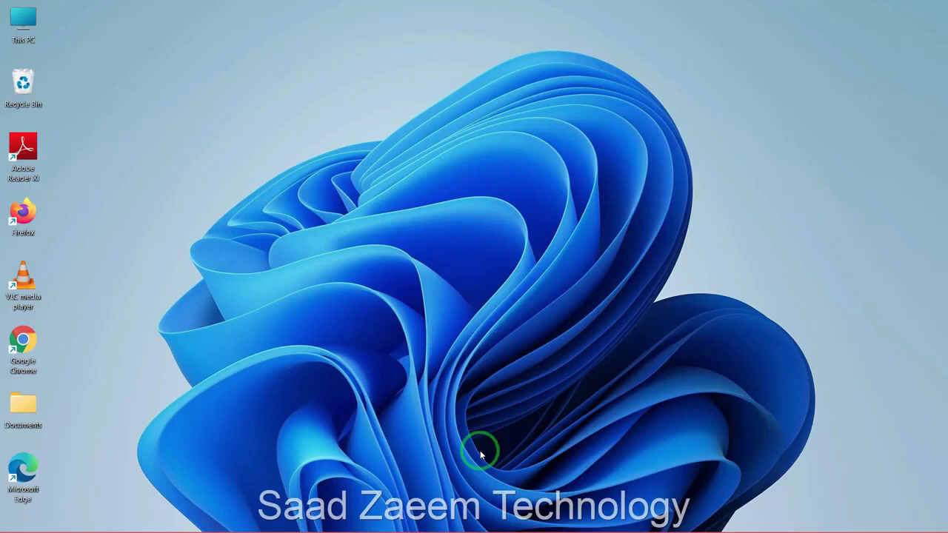
Search Windows for "run", open the Run dialog and launch System Configuration with "msconfig"
key(super)
text(run)
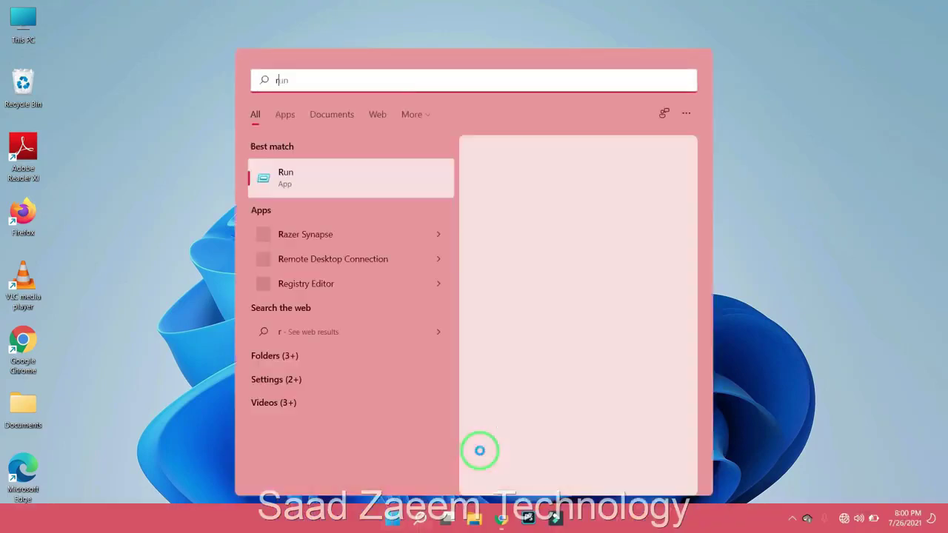
click(371, 188)
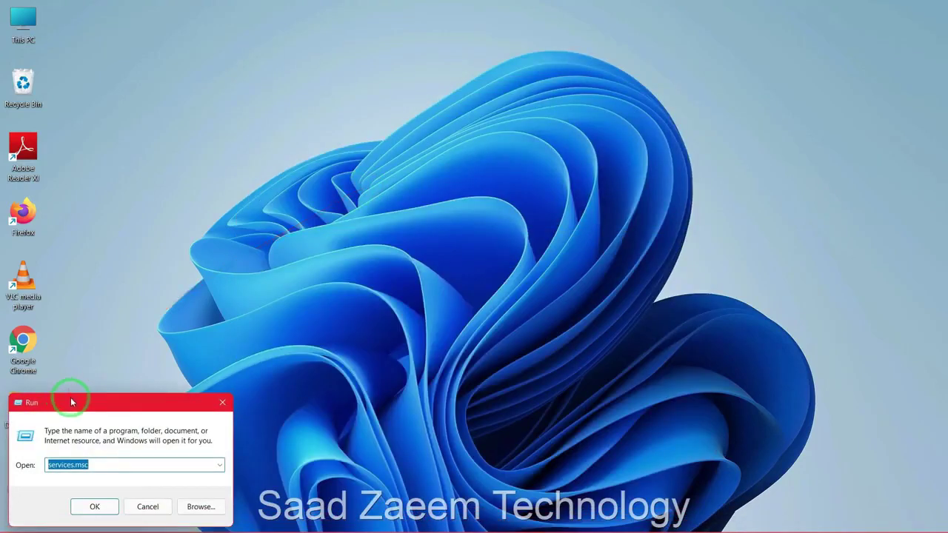
key(BackSpace)
text(msconfi)
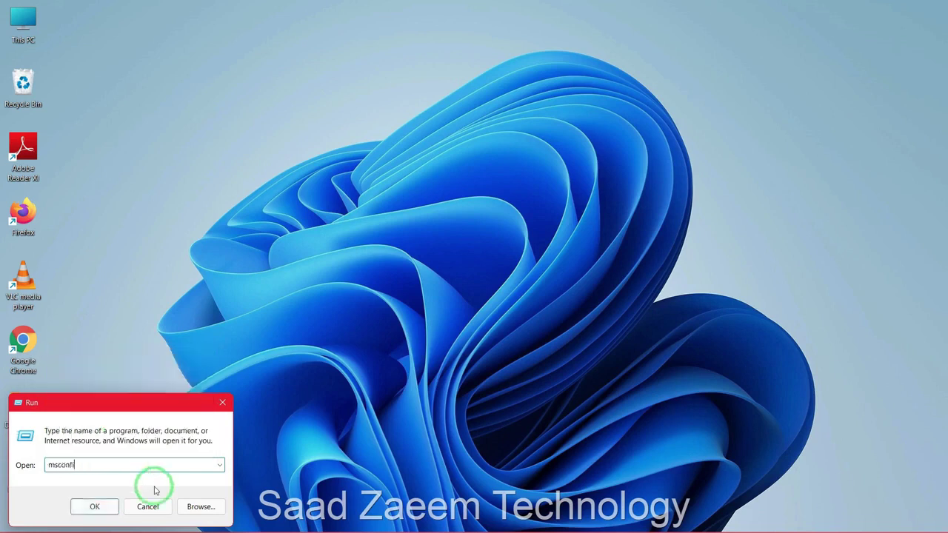
text(g)
key(Return)
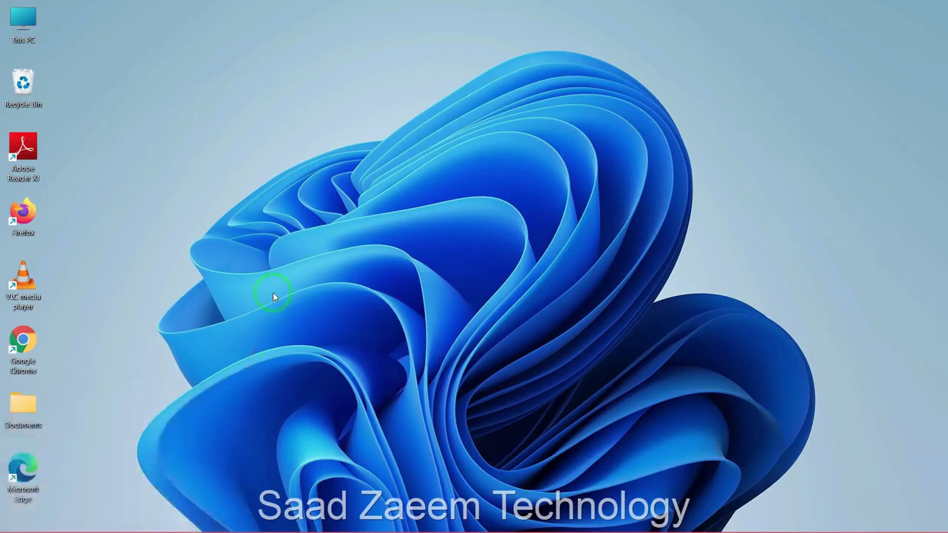
Enable all services in System Configuration, accept the changes and close the restart prompt
drag(345, 260, 385, 213)
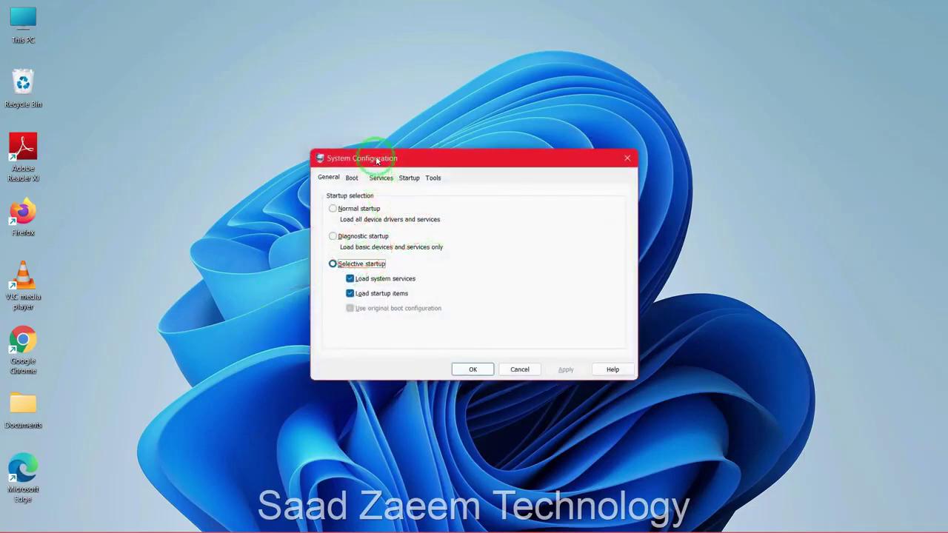
drag(377, 161, 377, 156)
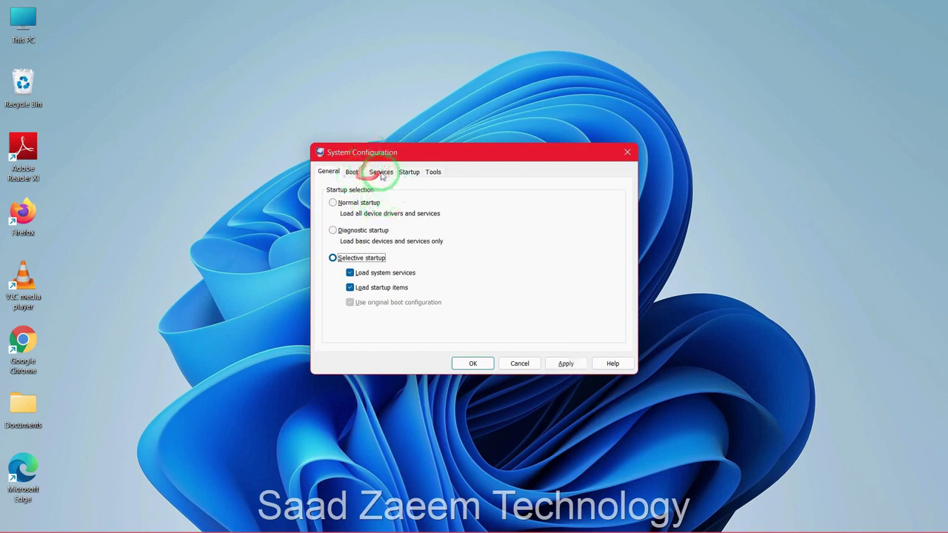
click(380, 171)
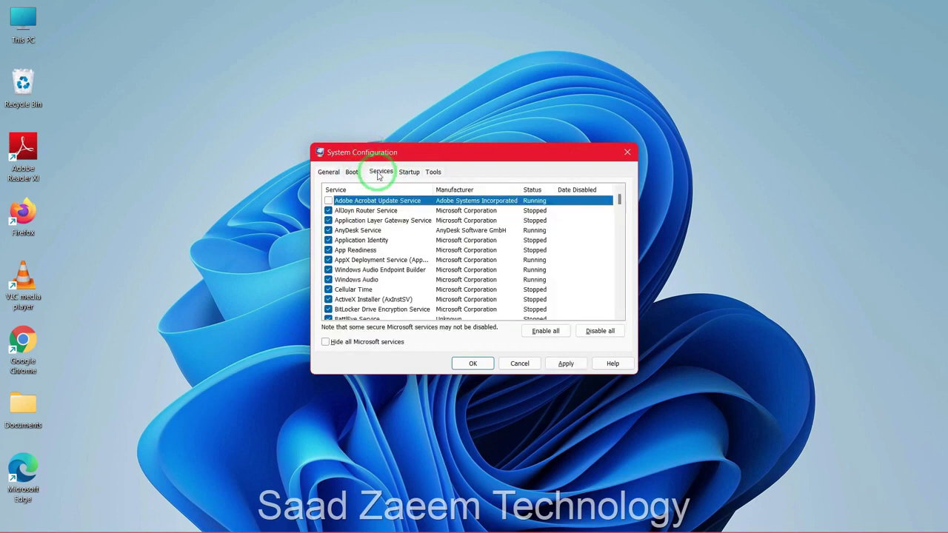
click(543, 333)
click(473, 363)
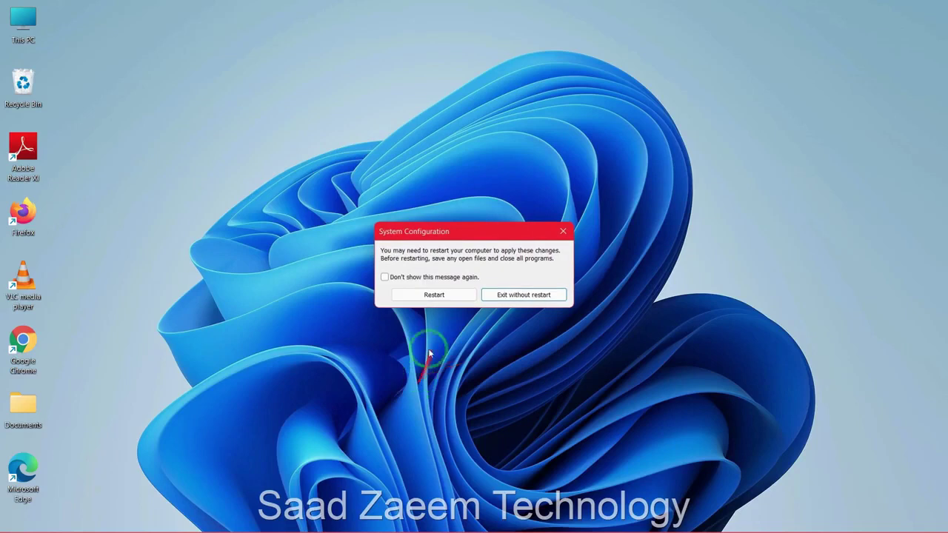
click(436, 296)
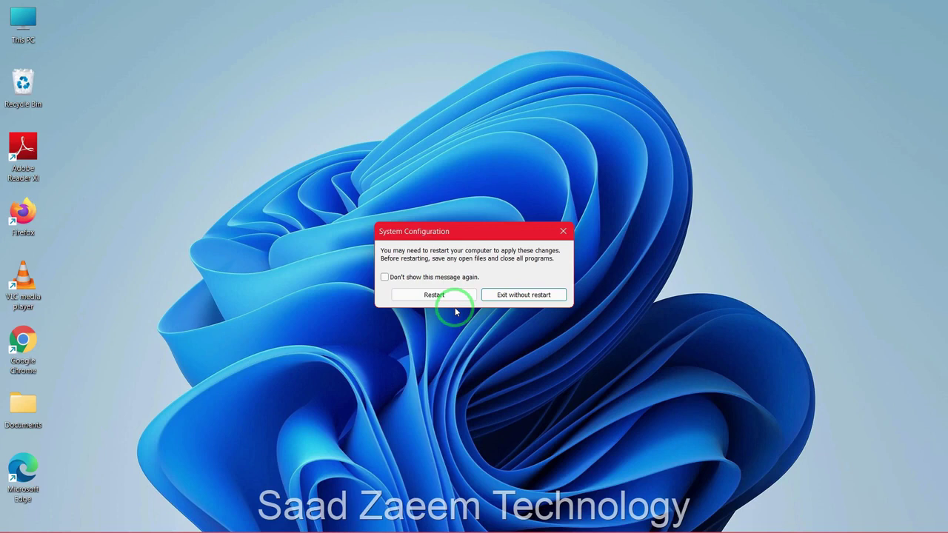
click(562, 232)
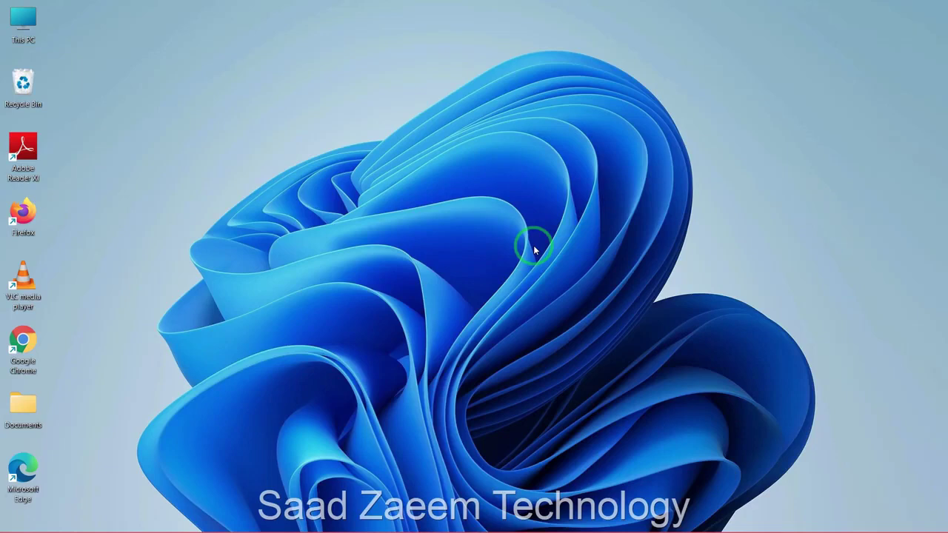